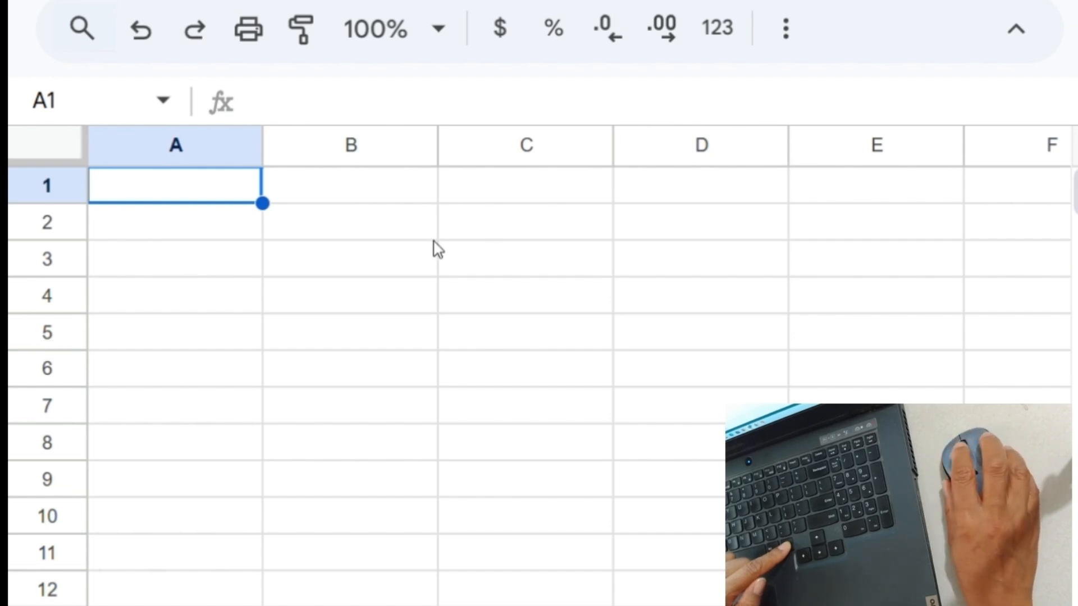
- Enter the Income label in A1 with 4000 in B1
{"action": "scroll", "coordinate": [437, 249], "scroll_direction": "up", "scroll_amount": 4, "text": "ctrl"}
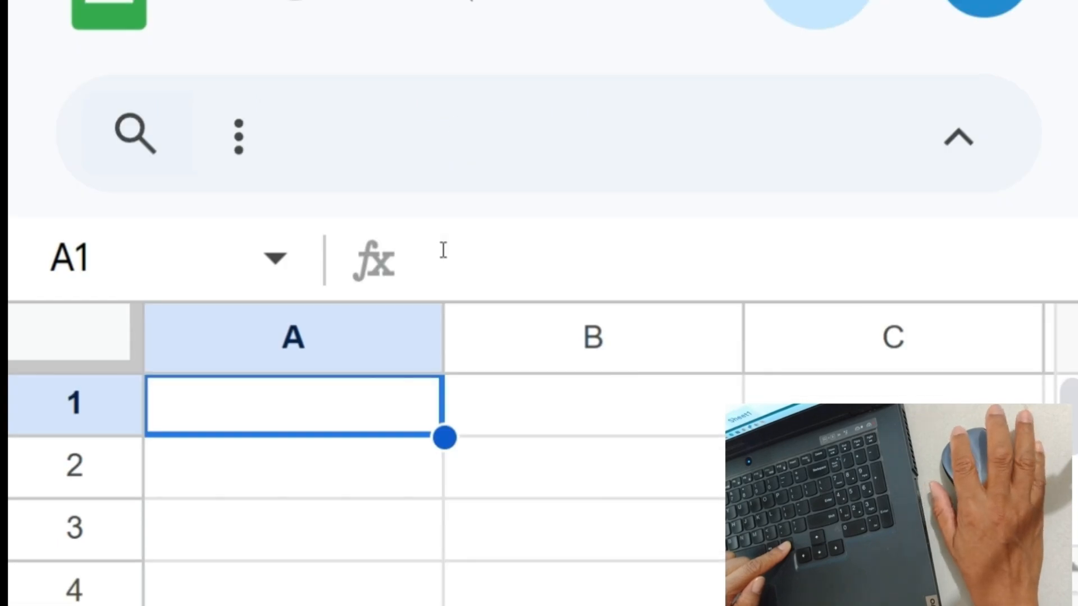
{"action": "scroll", "coordinate": [440, 250], "scroll_direction": "down", "scroll_amount": 5, "text": "ctrl"}
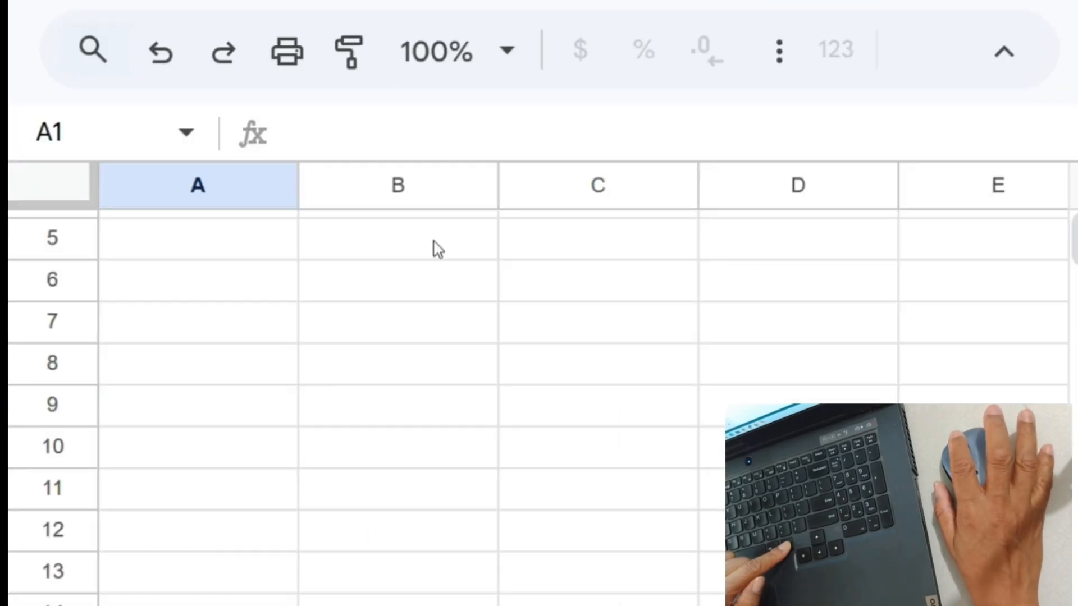
{"action": "scroll", "coordinate": [437, 249], "scroll_direction": "down", "scroll_amount": 1, "text": "ctrl"}
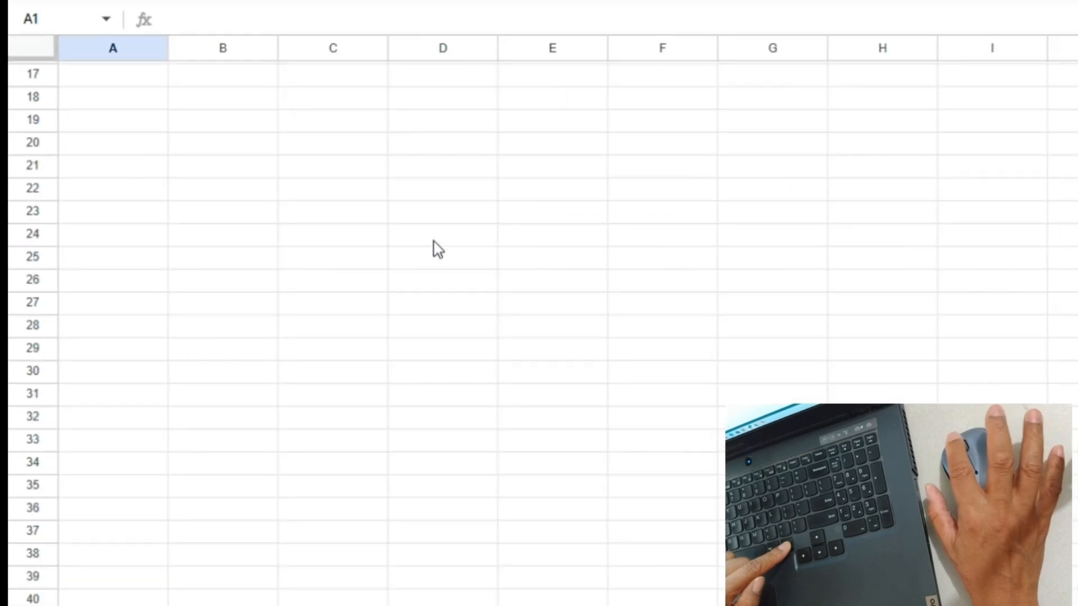
{"action": "scroll", "coordinate": [438, 248], "scroll_direction": "down", "scroll_amount": 1, "text": "ctrl"}
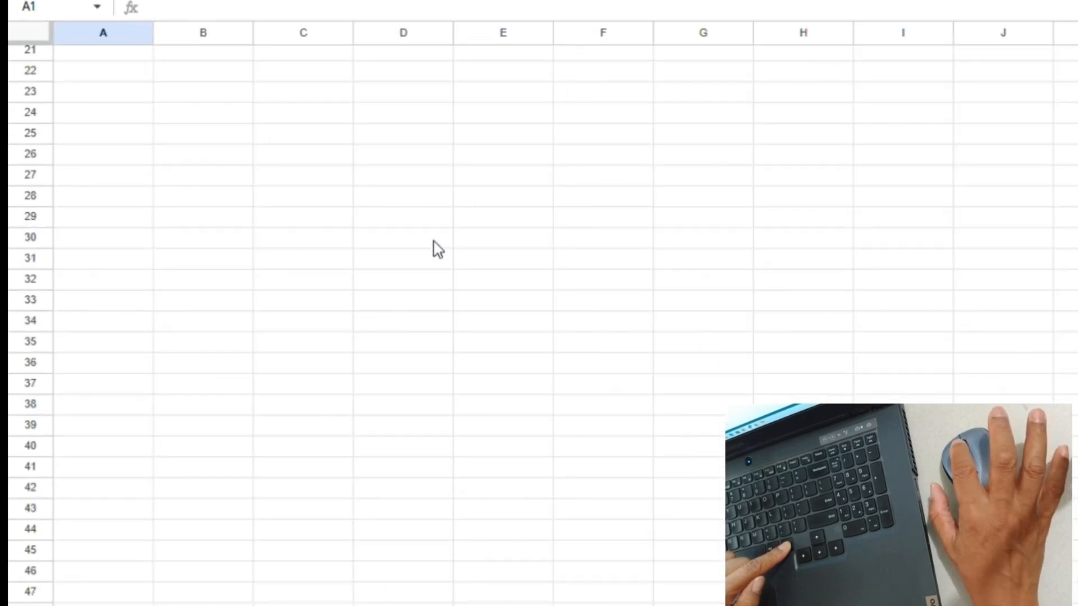
{"action": "scroll", "coordinate": [437, 249], "scroll_direction": "up", "scroll_amount": 1, "text": "ctrl"}
{"action": "scroll", "coordinate": [438, 249], "scroll_direction": "up", "scroll_amount": 2, "text": "ctrl"}
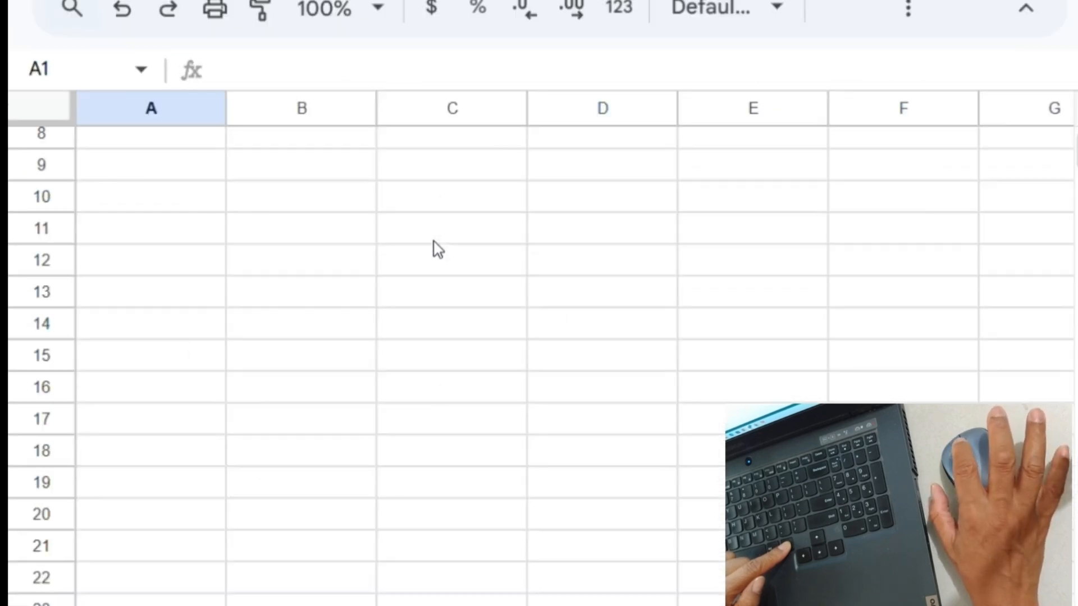
{"action": "scroll", "coordinate": [438, 249], "scroll_direction": "up", "scroll_amount": 1, "text": "ctrl"}
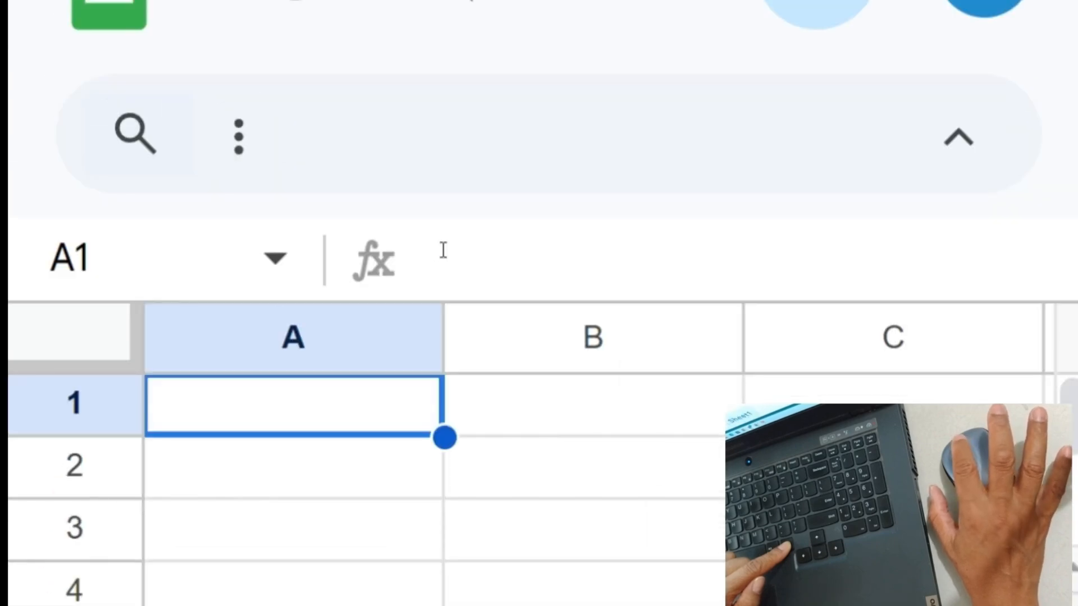
{"action": "scroll", "coordinate": [438, 249], "scroll_direction": "down", "scroll_amount": 5, "text": "ctrl"}
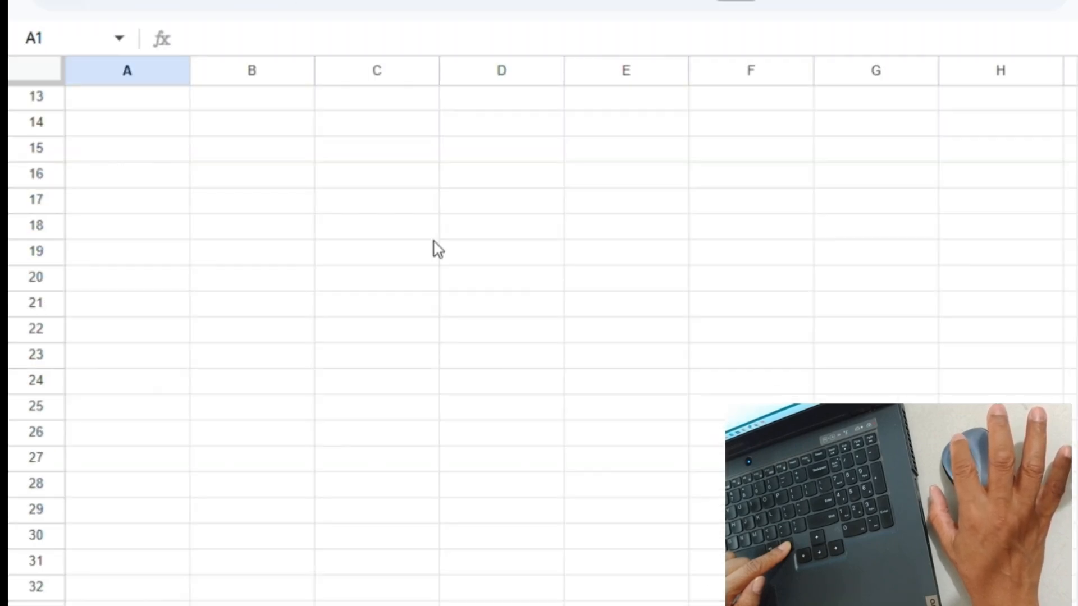
{"action": "scroll", "coordinate": [438, 249], "scroll_direction": "down", "scroll_amount": 1, "text": "ctrl"}
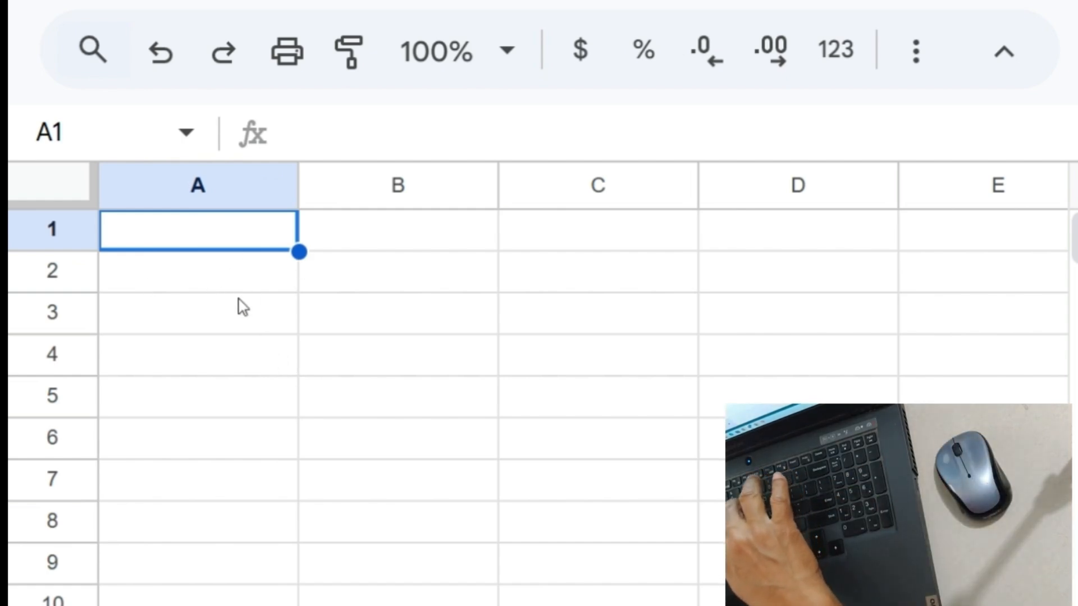
{"action": "type", "text": "Income"}
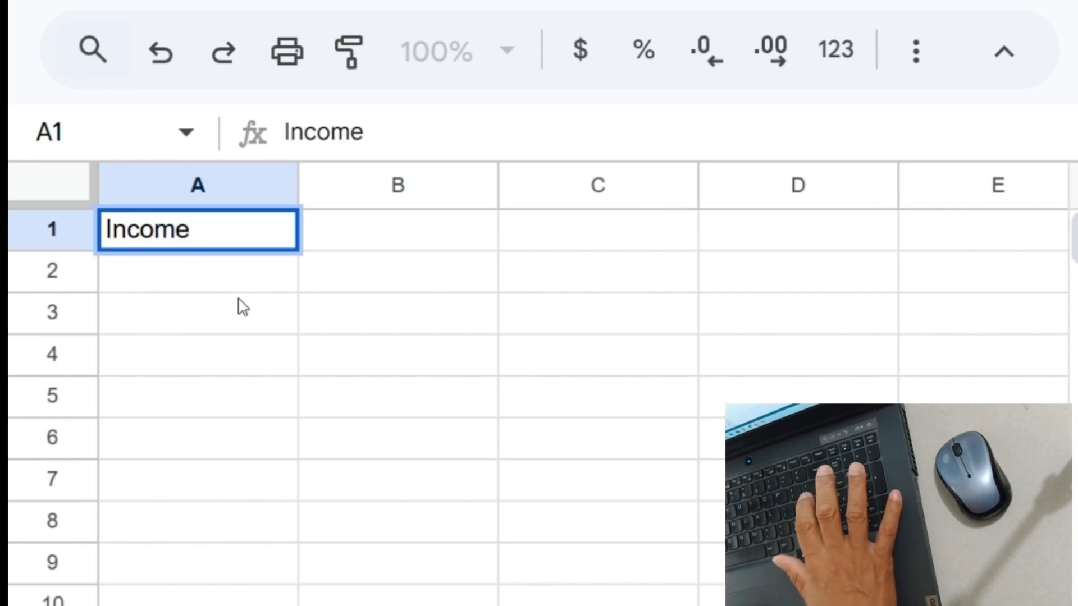
{"action": "key", "text": "Return"}
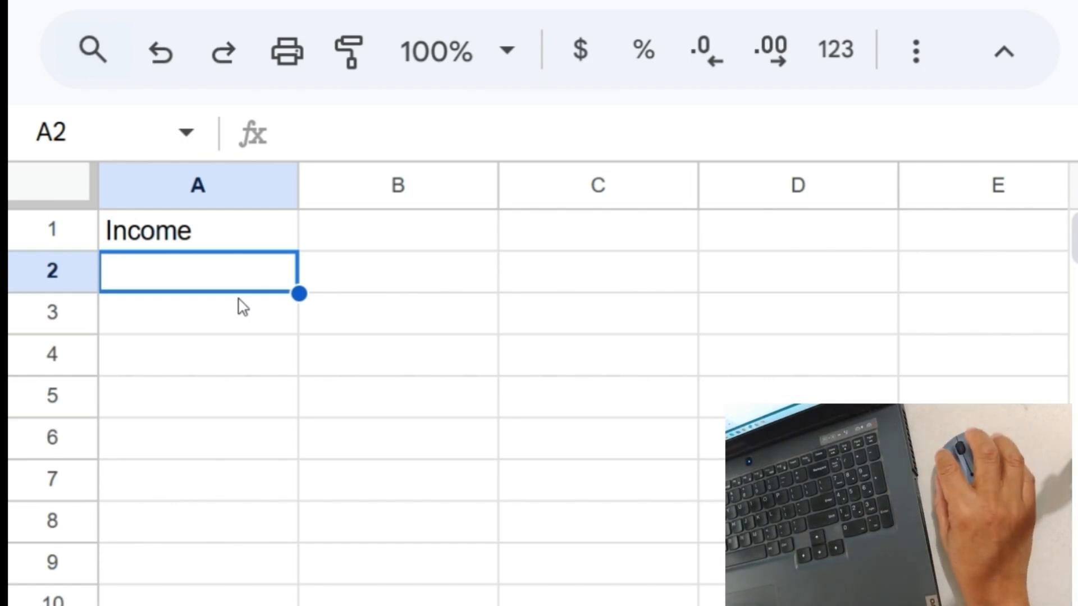
{"action": "left_click", "coordinate": [410, 239]}
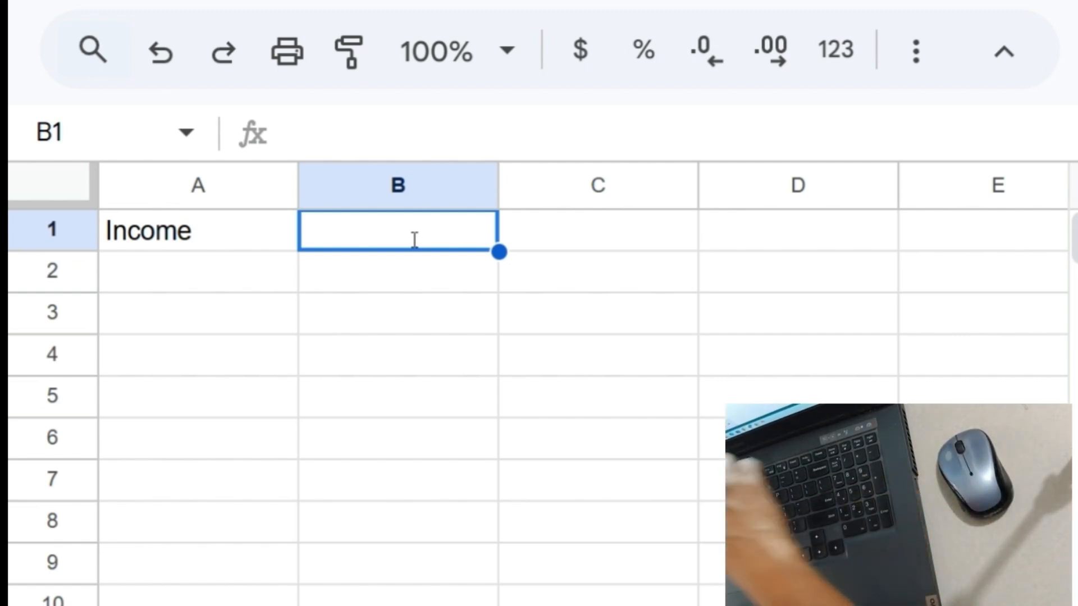
{"action": "type", "text": "4000"}
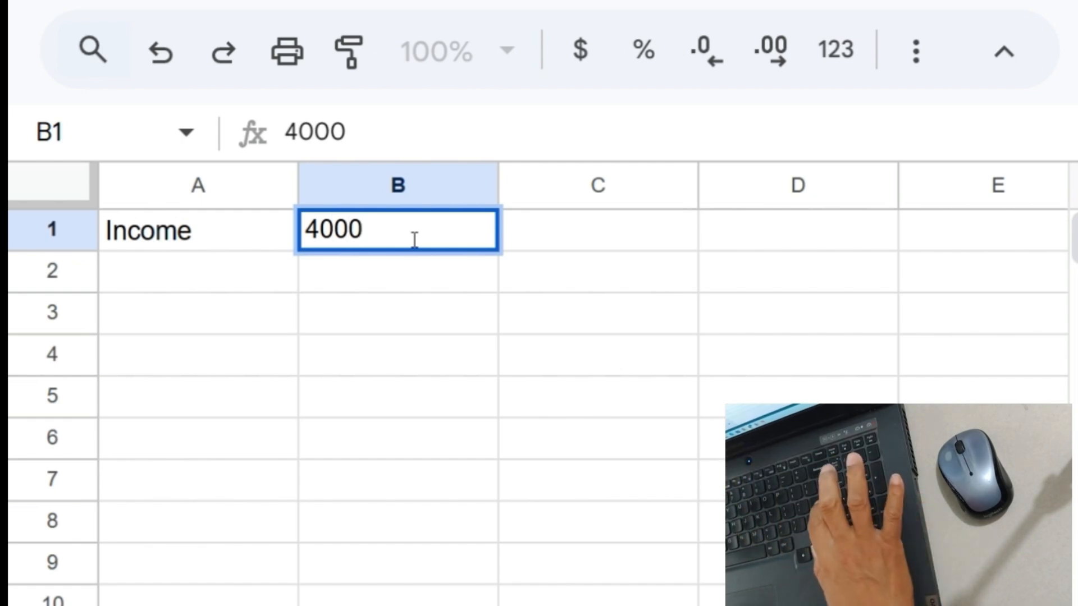
{"action": "key", "text": "Return"}
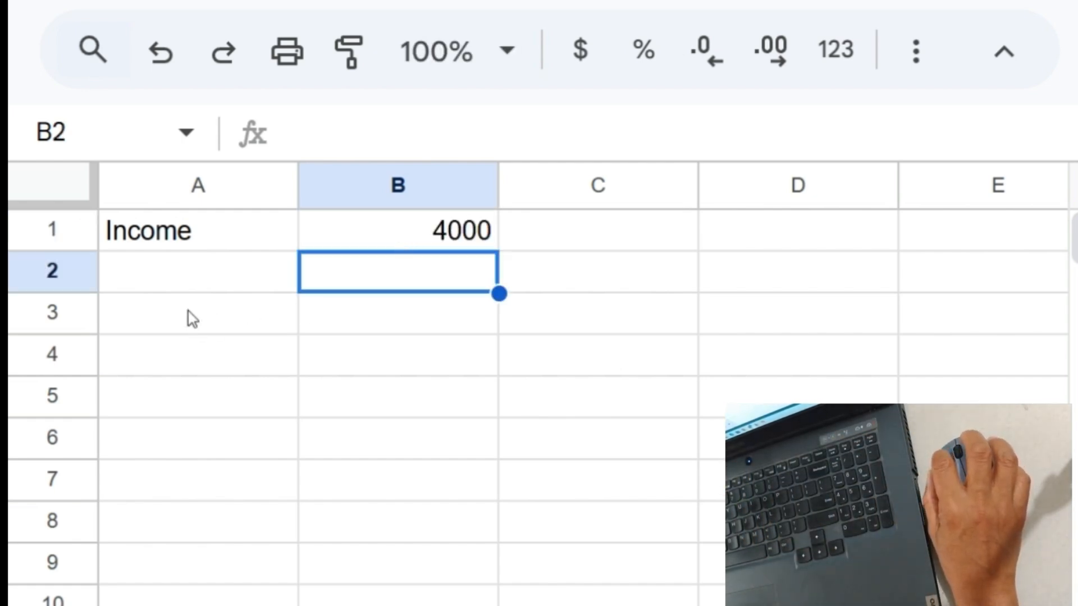
- Enter the Expense label in A3 with 3000 in B3
{"action": "left_click", "coordinate": [169, 314]}
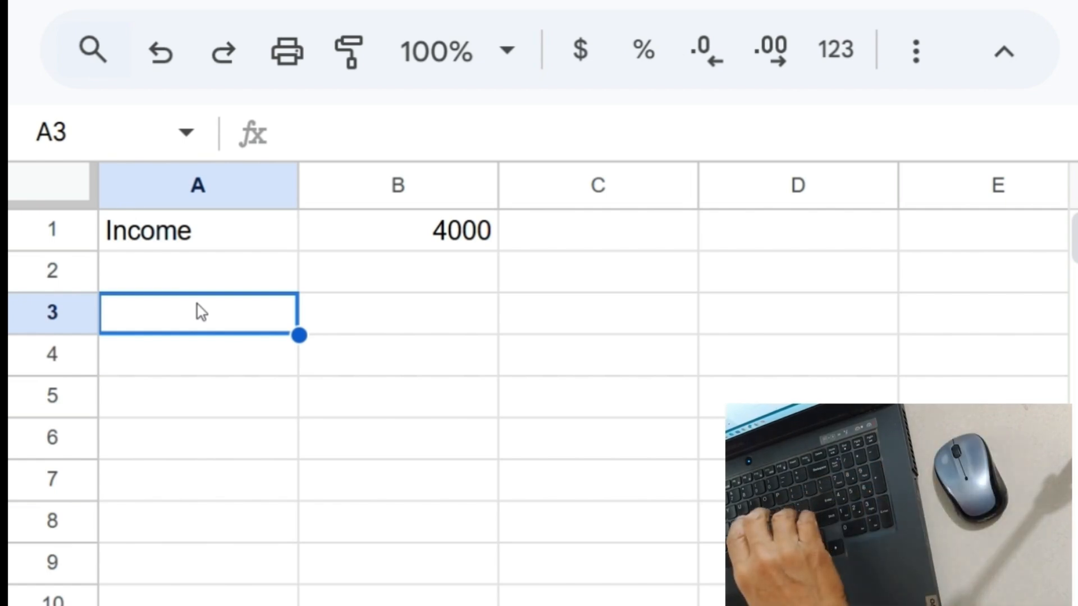
{"action": "type", "text": "Exp"}
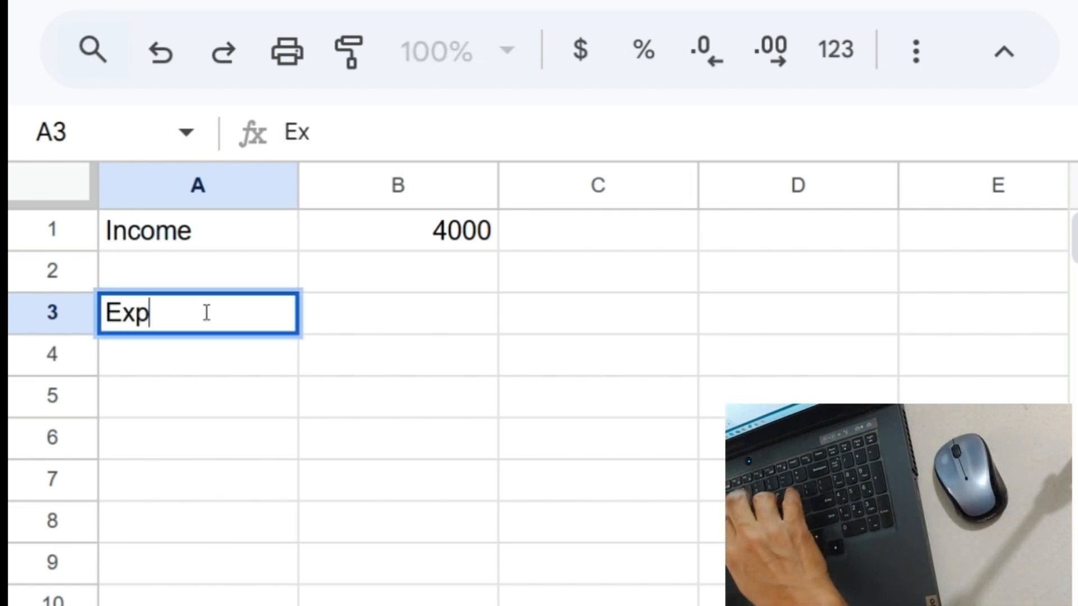
{"action": "type", "text": "er"}
{"action": "key", "text": "BackSpace"}
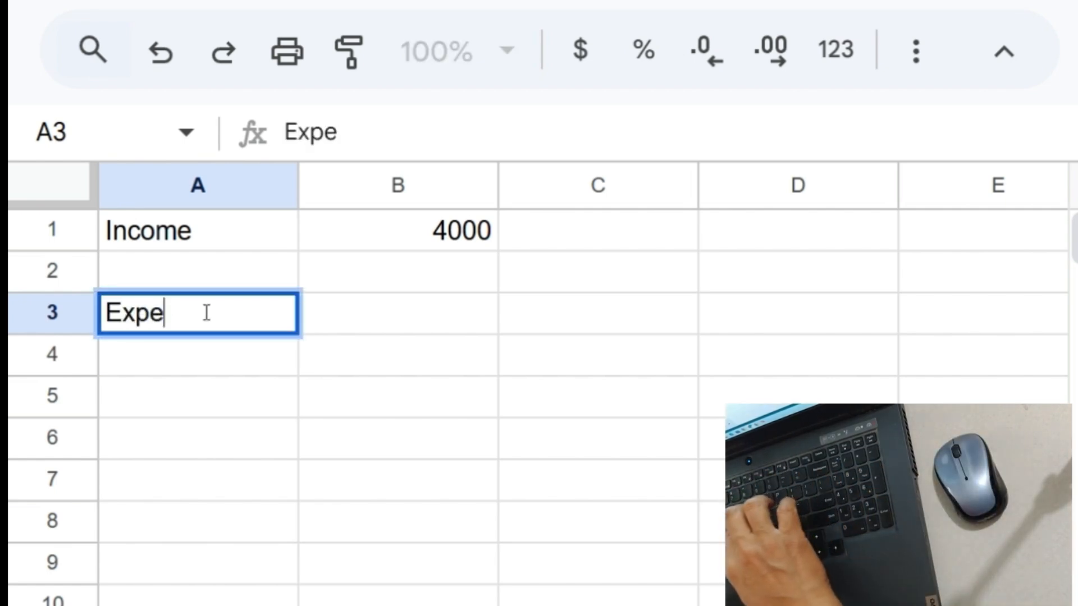
{"action": "type", "text": "nse"}
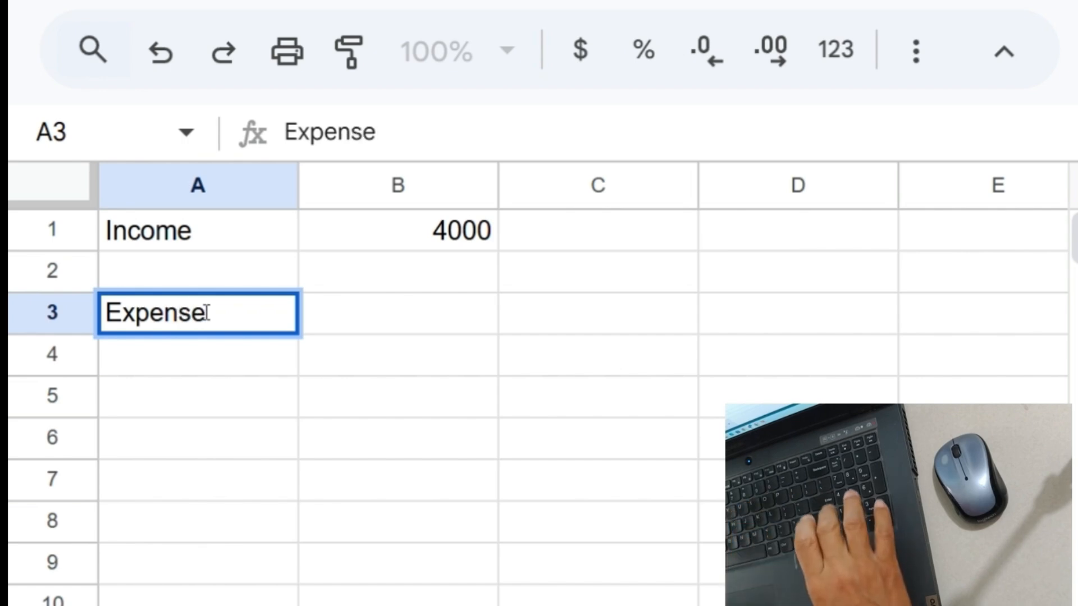
{"action": "key", "text": "Return"}
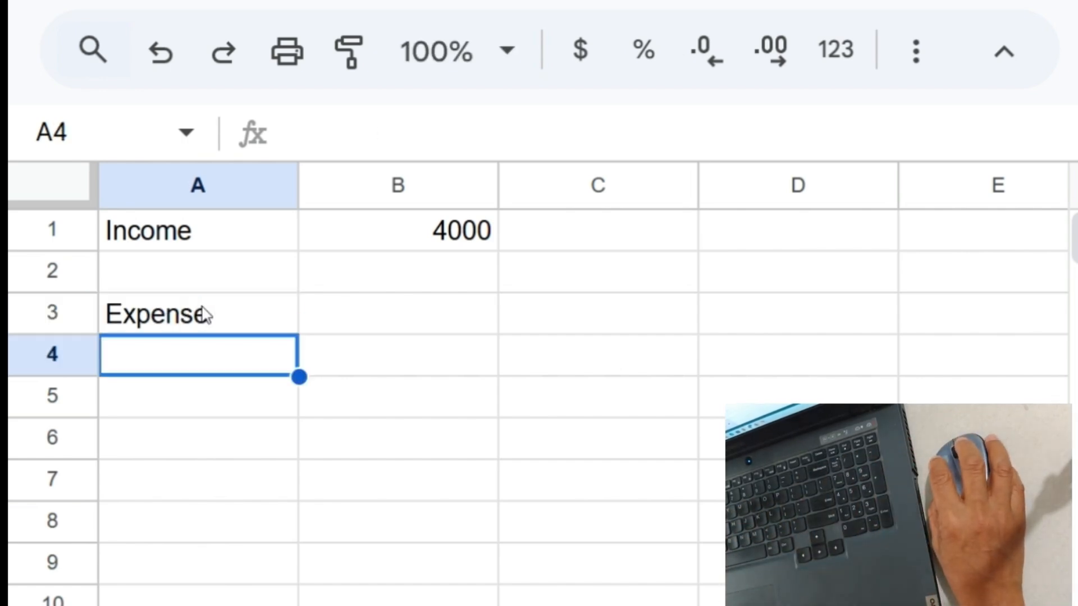
{"action": "left_click", "coordinate": [359, 312]}
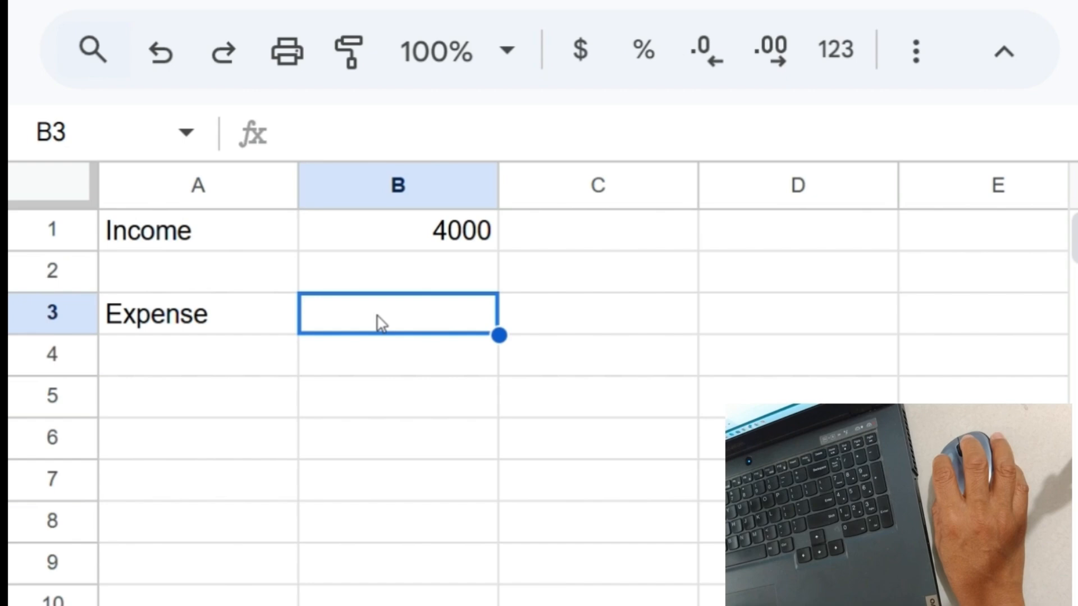
{"action": "type", "text": "3"}
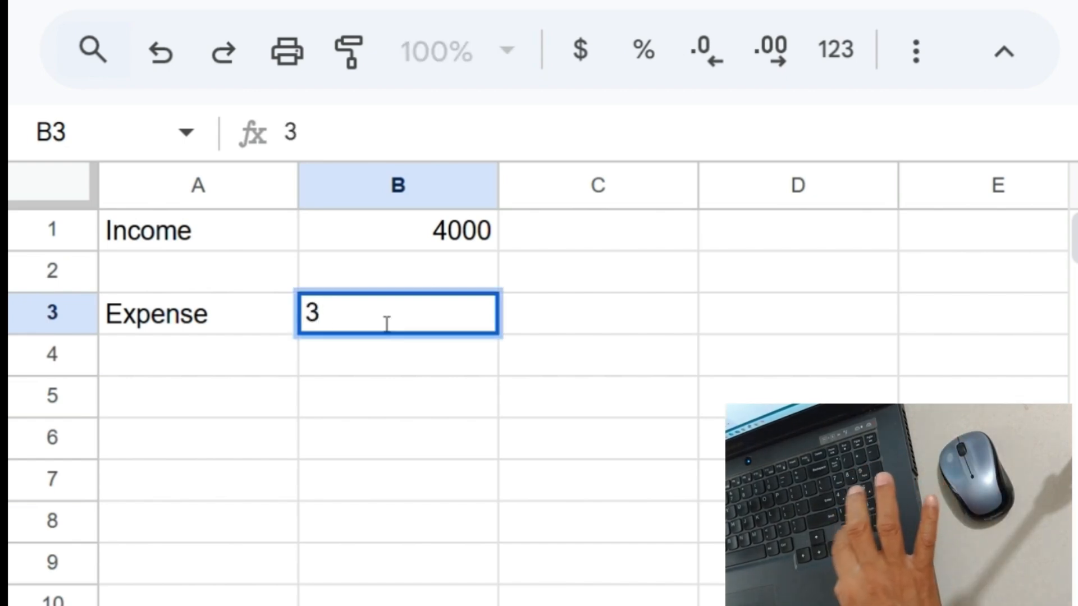
{"action": "type", "text": "000"}
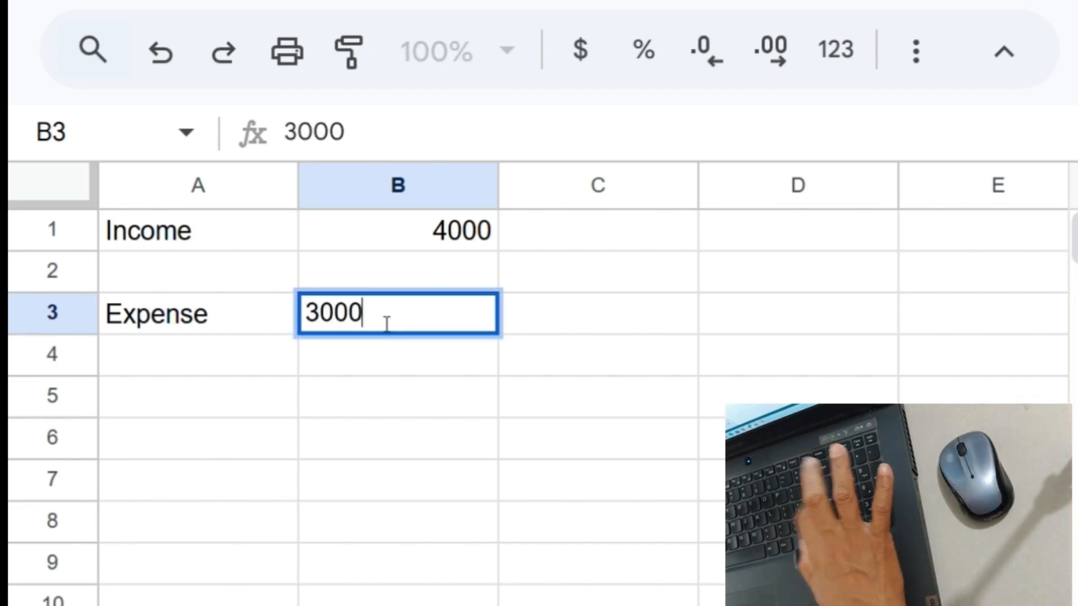
{"action": "key", "text": "Return"}
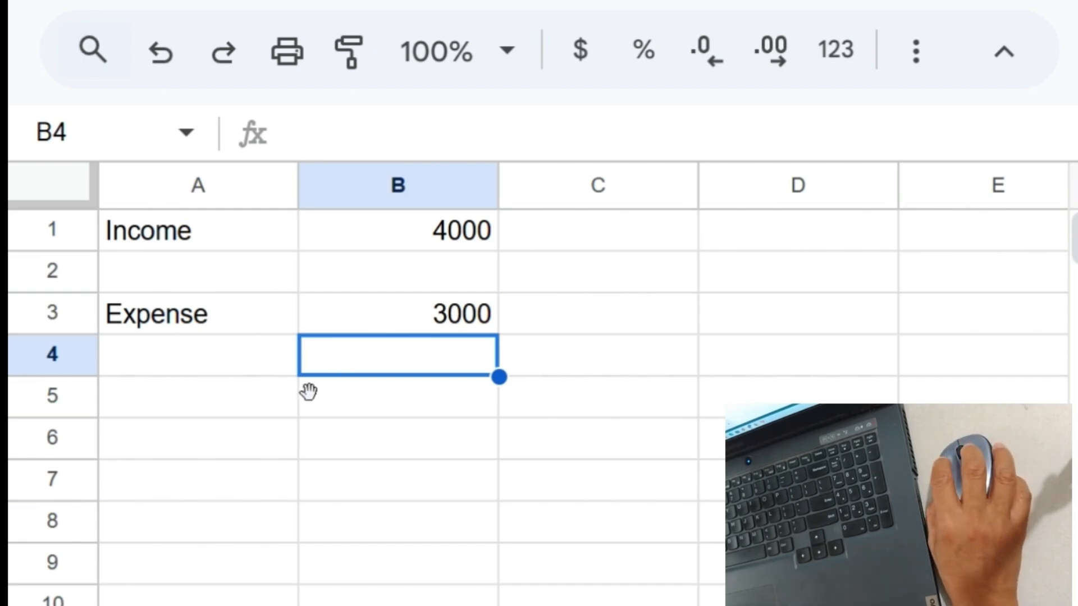
- Enter the Left Over label in A5 with a typed 1000 in B5
{"action": "left_click", "coordinate": [222, 406]}
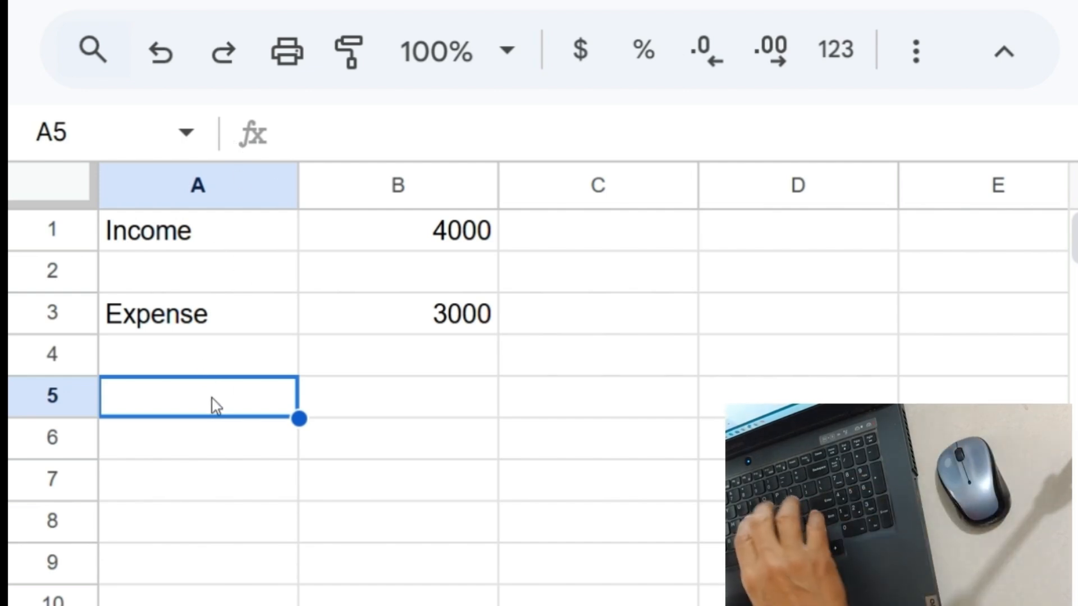
{"action": "type", "text": "L"}
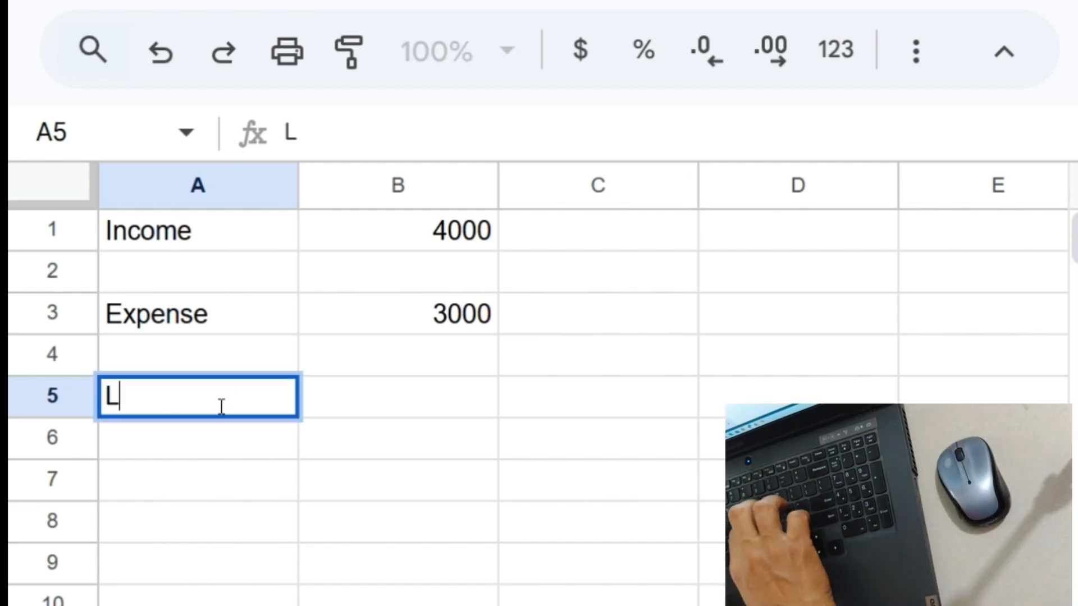
{"action": "type", "text": "eft Over"}
{"action": "key", "text": "Return"}
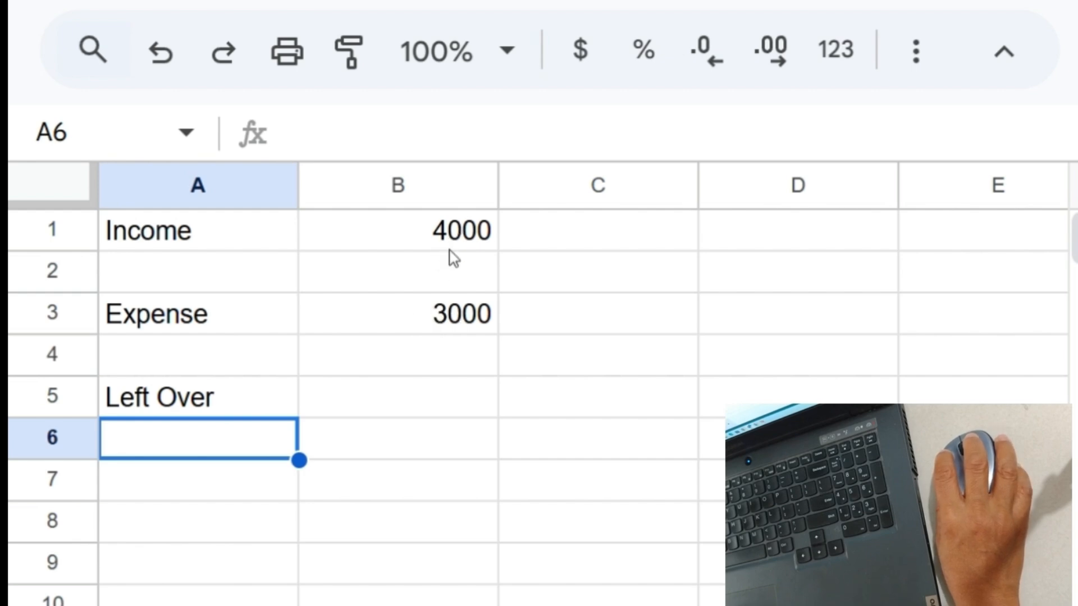
{"action": "left_click", "coordinate": [387, 397]}
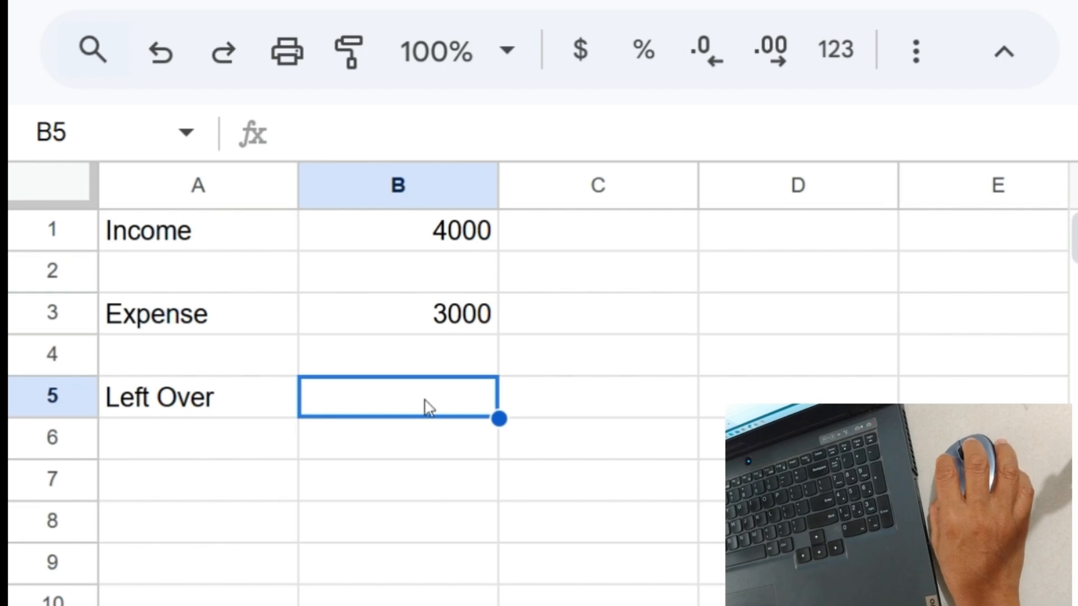
{"action": "type", "text": "1000"}
{"action": "key", "text": "Return"}
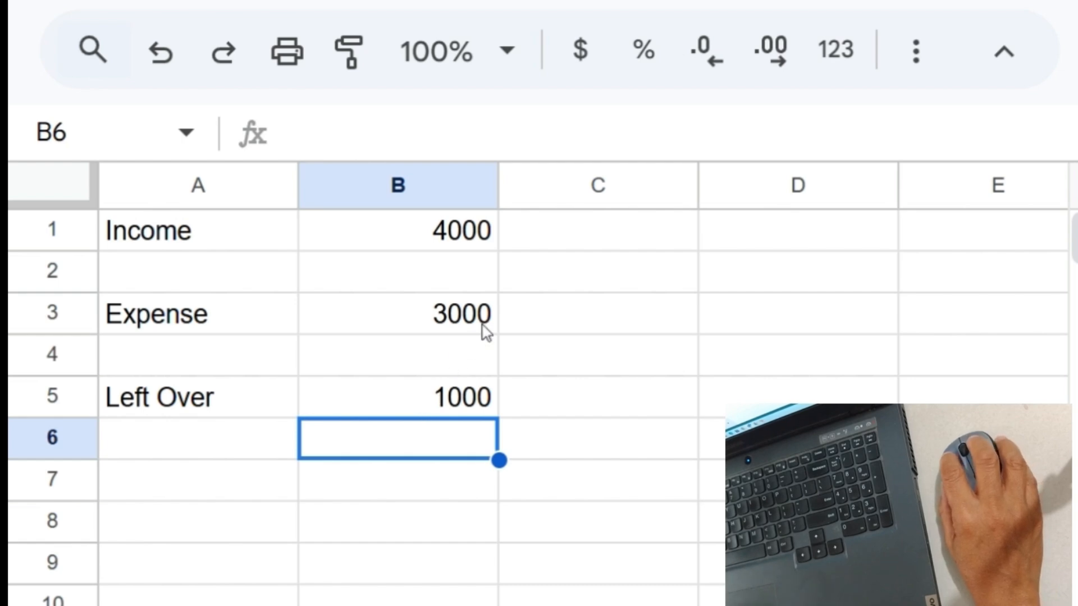
- Change Expense in B3 from 3000 to 3416, then check that Left Over still shows 1000
{"action": "left_click", "coordinate": [423, 317]}
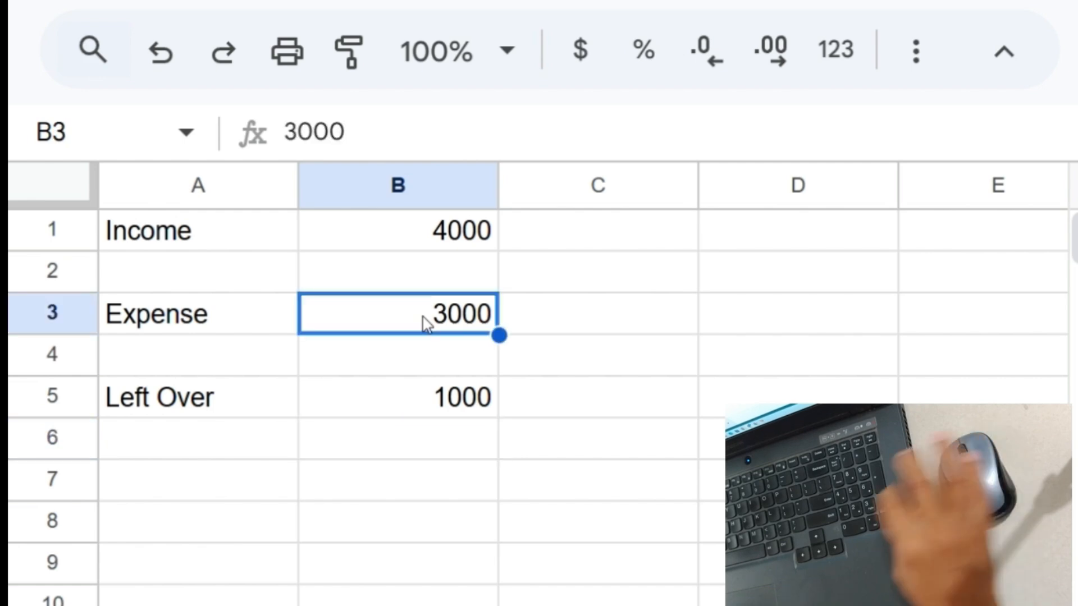
{"action": "type", "text": "3416"}
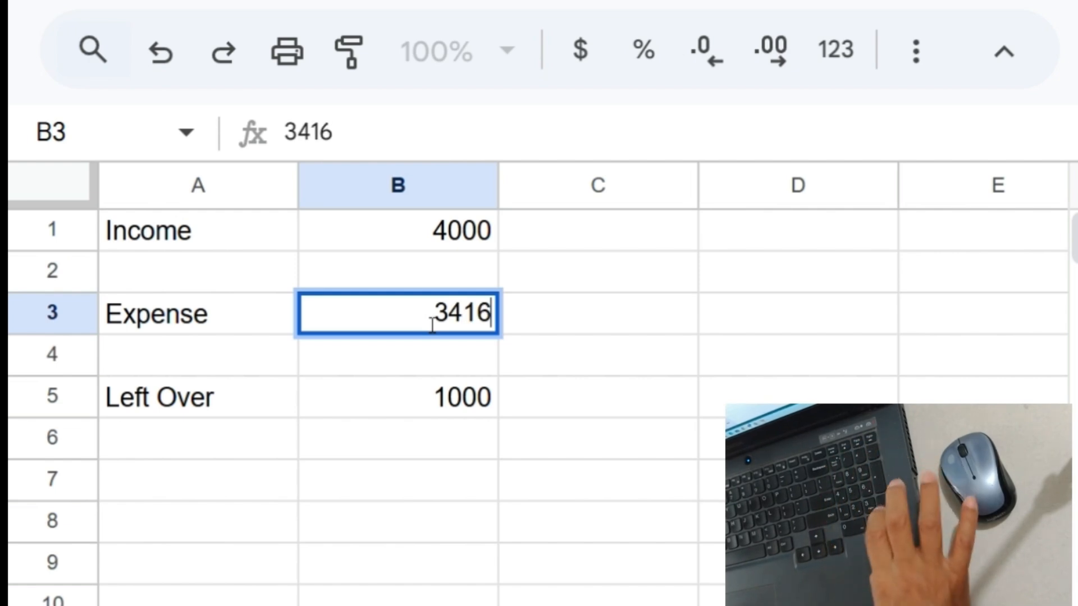
{"action": "key", "text": "Return"}
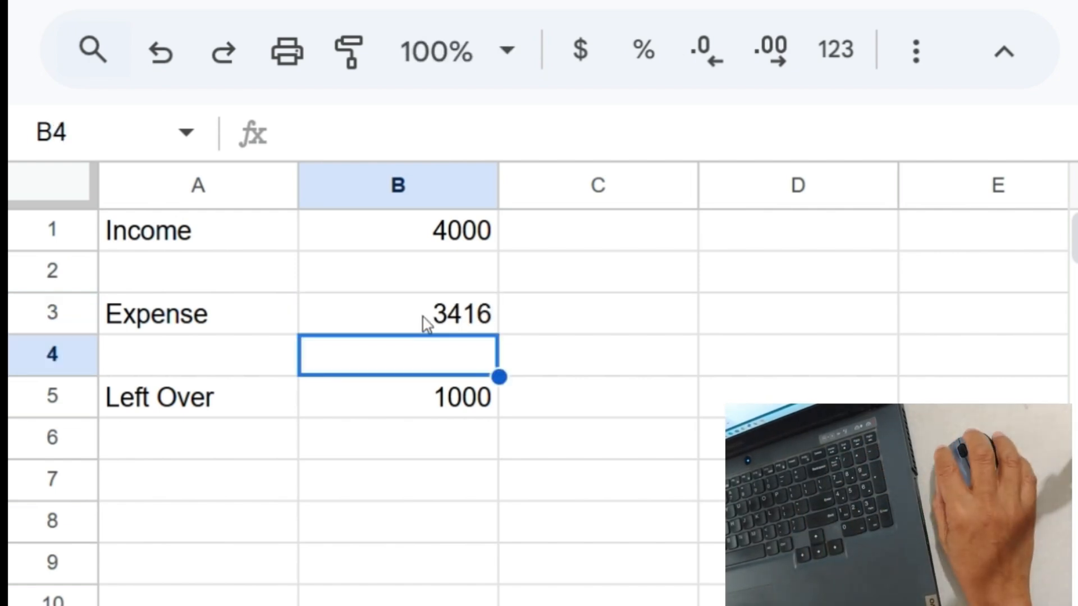
{"action": "left_click", "coordinate": [437, 411]}
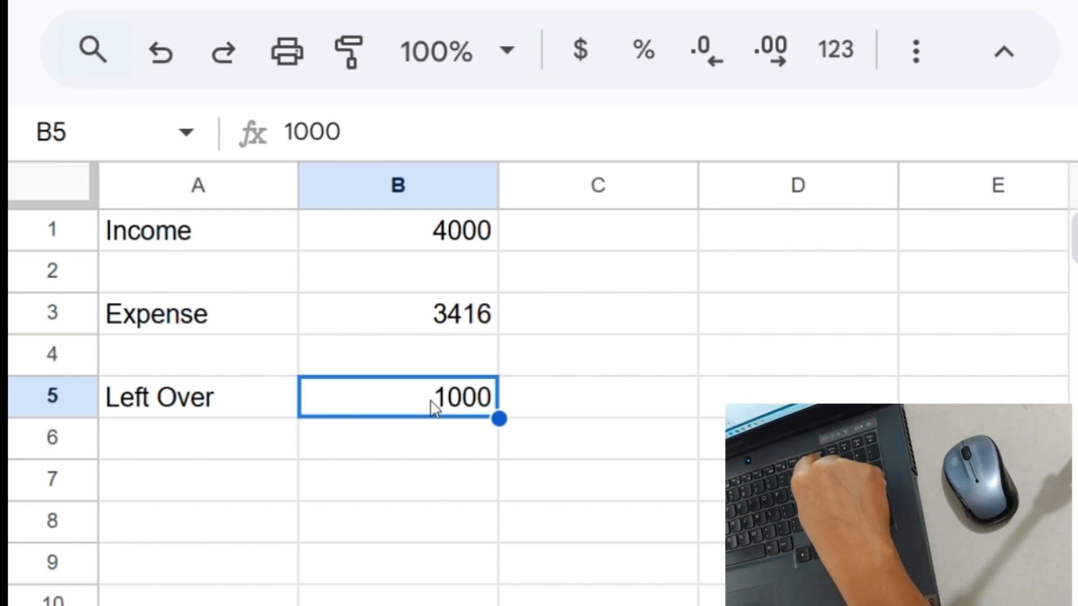
- Replace the typed 1000 in B5 with the formula =4000-3416, giving 584
{"action": "key", "text": "Delete"}
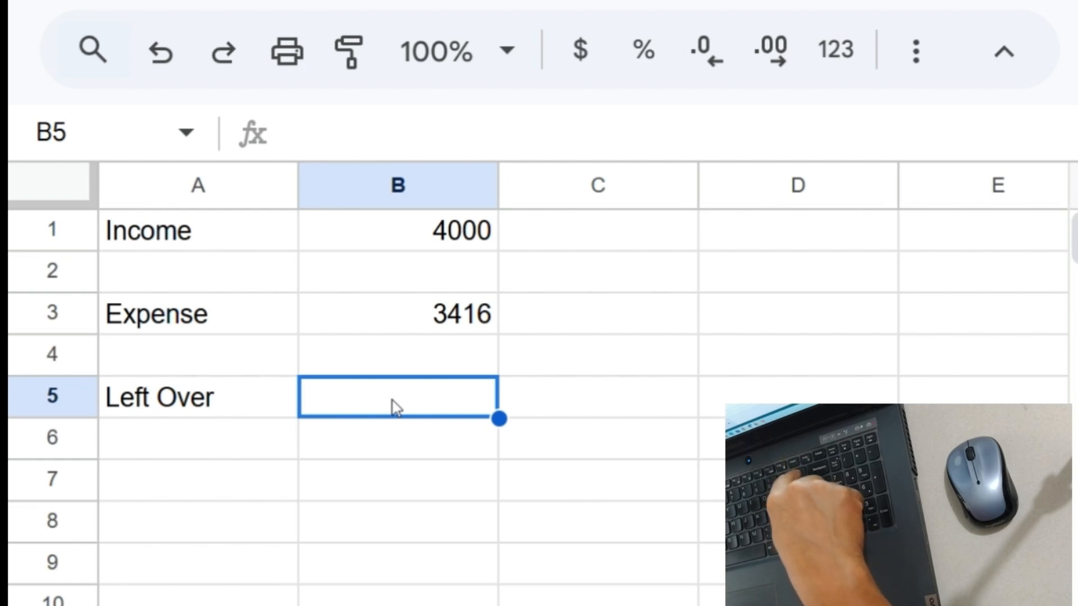
{"action": "type", "text": "="}
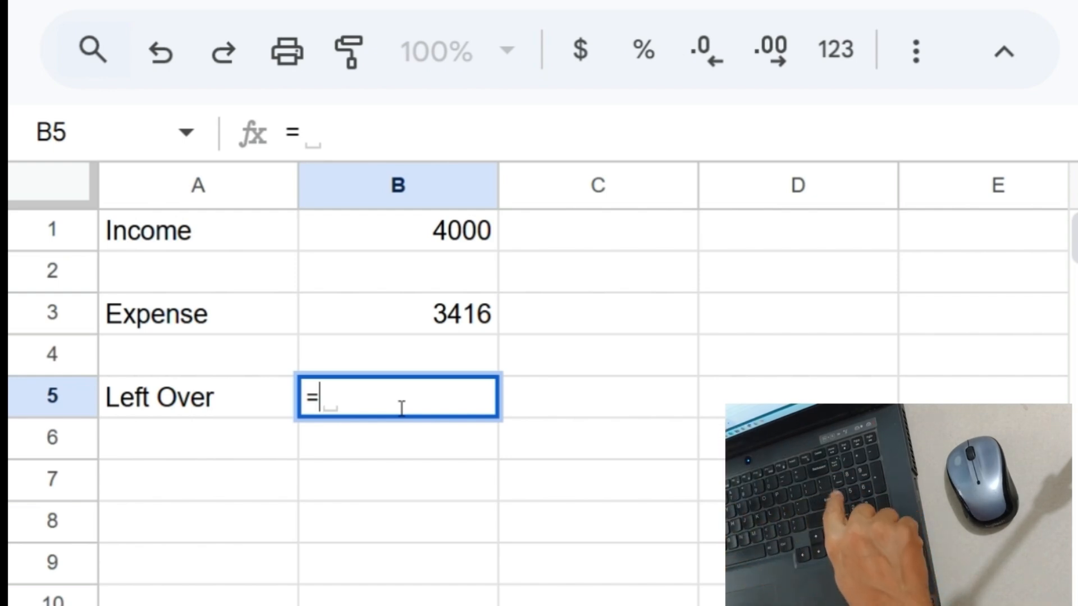
{"action": "type", "text": "4000"}
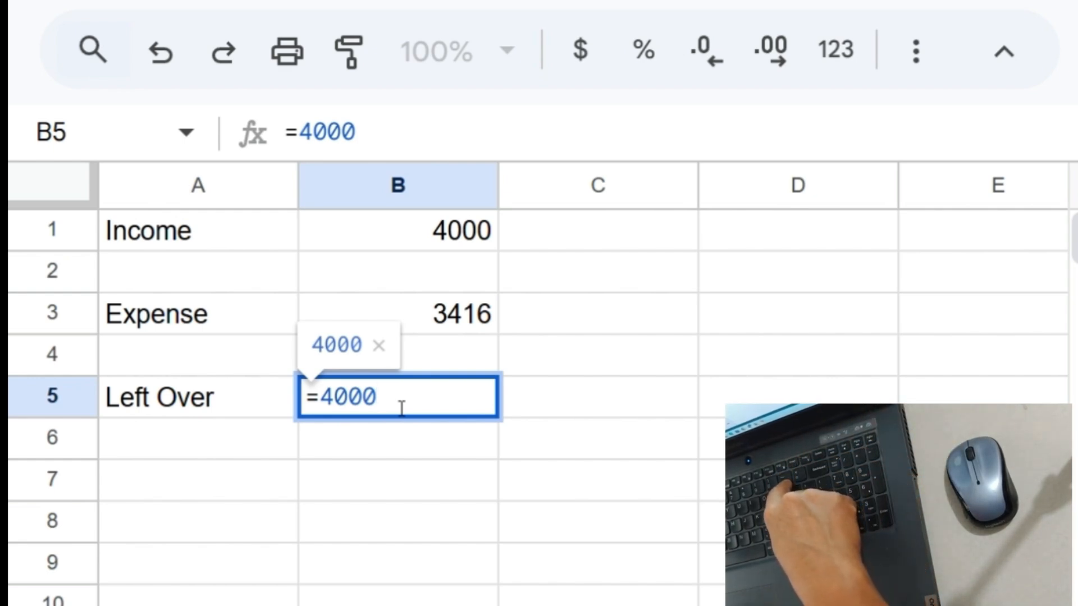
{"action": "type", "text": "-"}
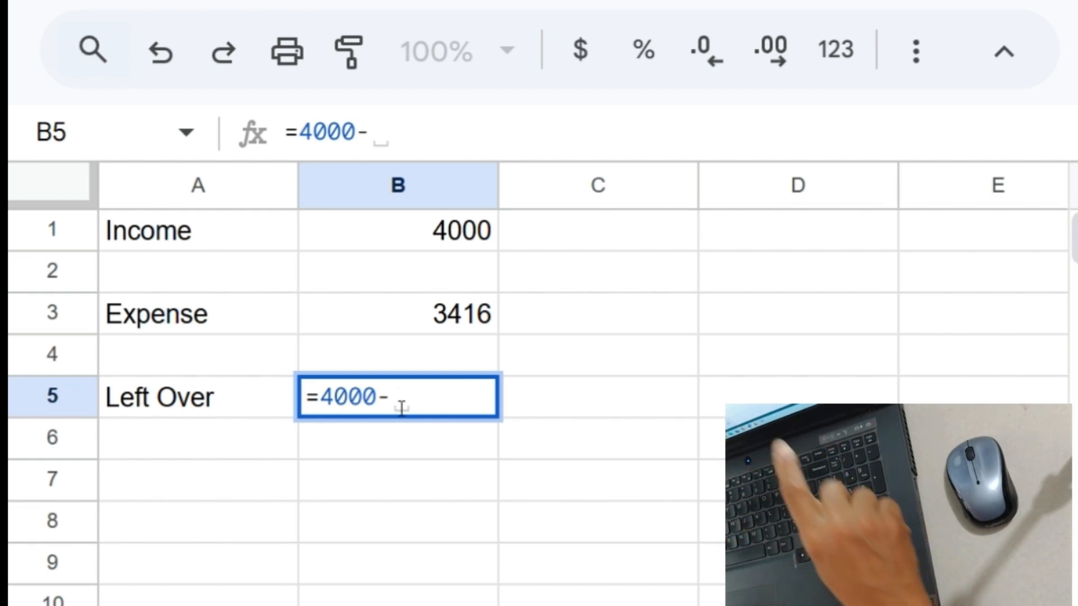
{"action": "type", "text": "3416"}
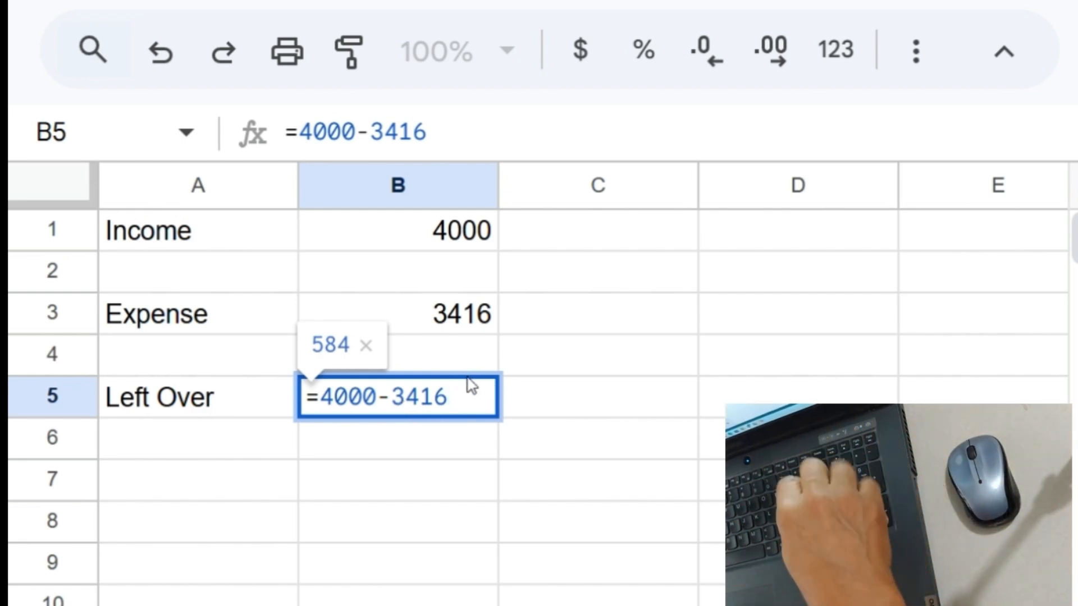
{"action": "key", "text": "Return"}
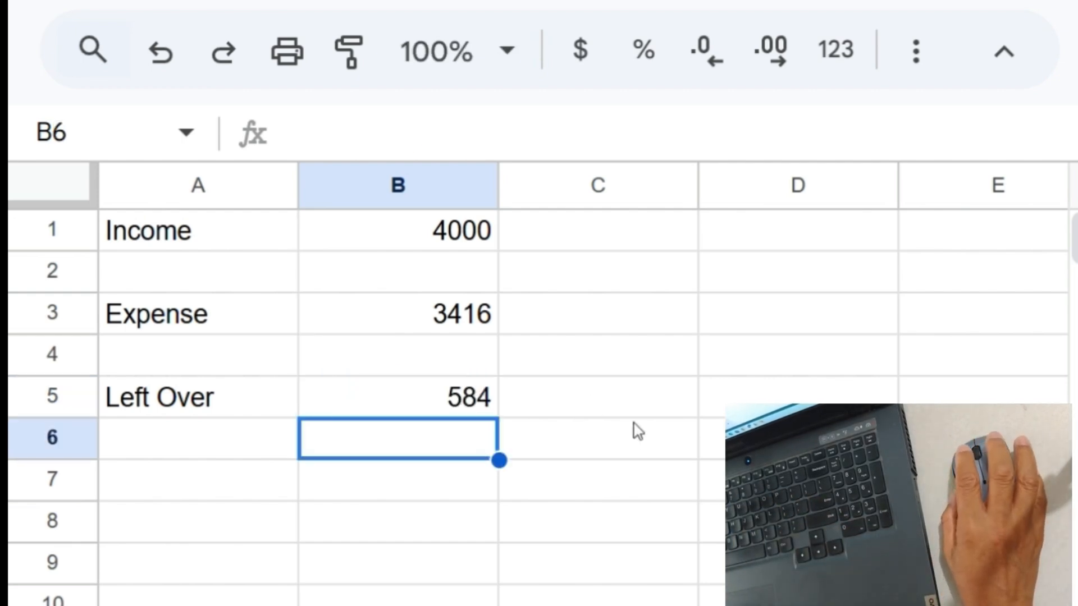
- Change Expense in B3 to 3759 and confirm Left Over stays at 584
{"action": "key", "text": "Up"}
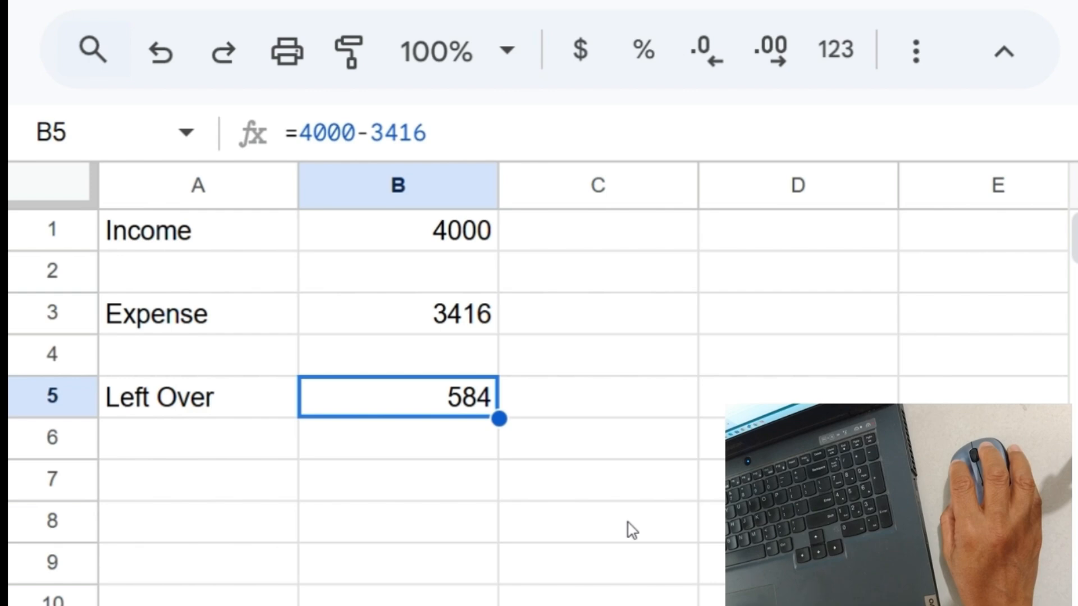
{"action": "left_click", "coordinate": [419, 325]}
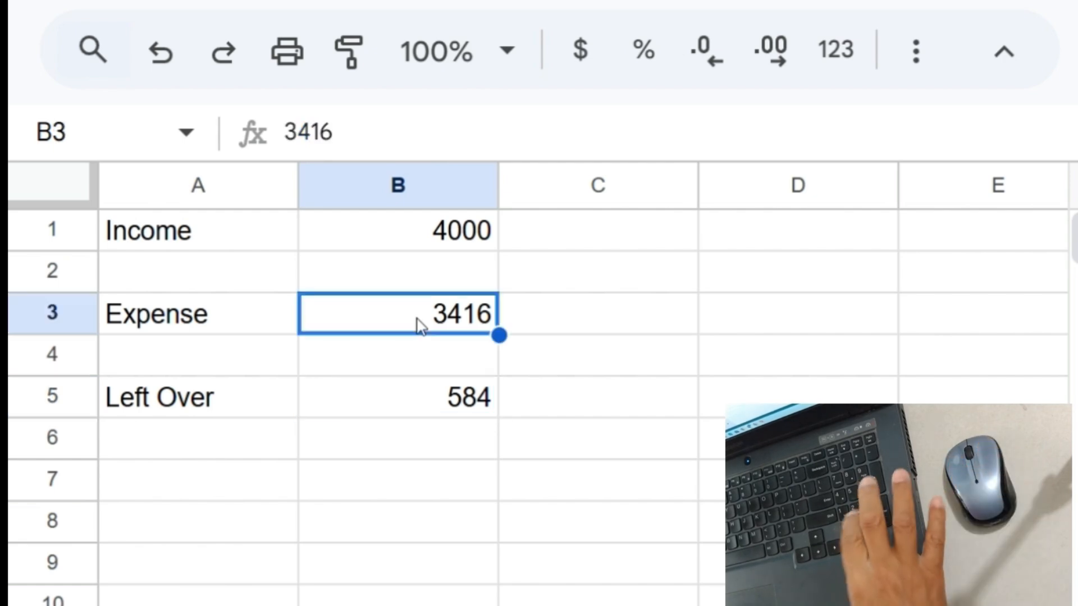
{"action": "type", "text": "3759"}
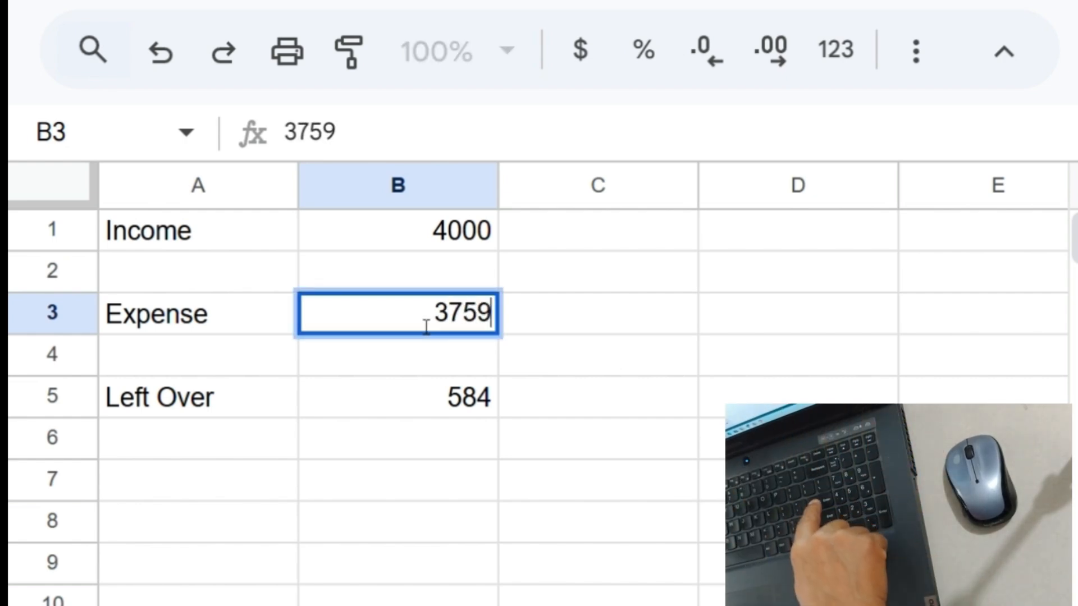
{"action": "key", "text": "Return"}
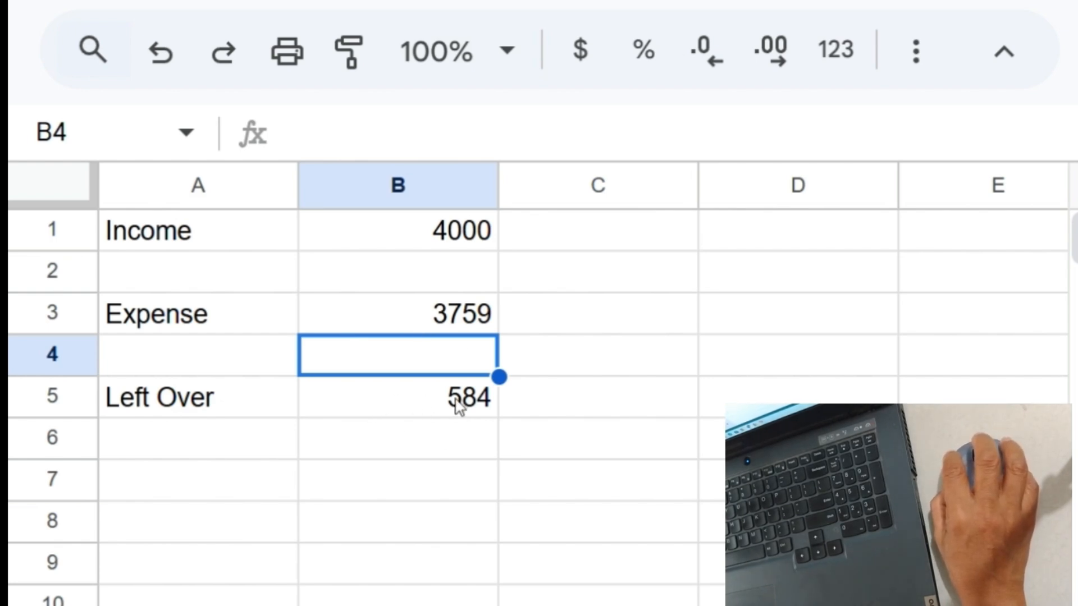
{"action": "left_click", "coordinate": [438, 411]}
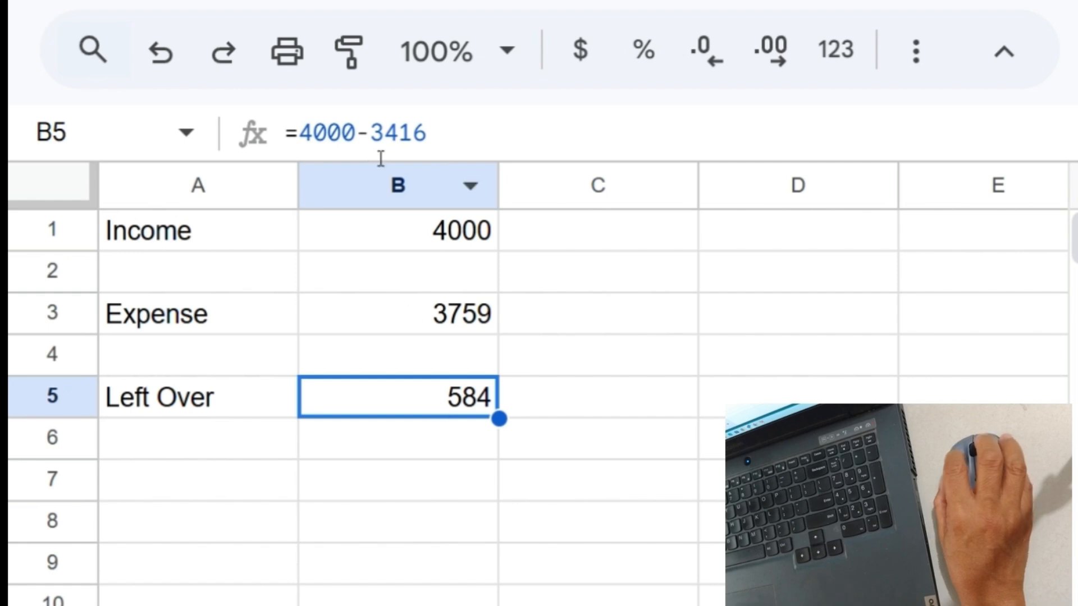
{"action": "left_click_drag", "start_coordinate": [309, 147], "coordinate": [445, 144]}
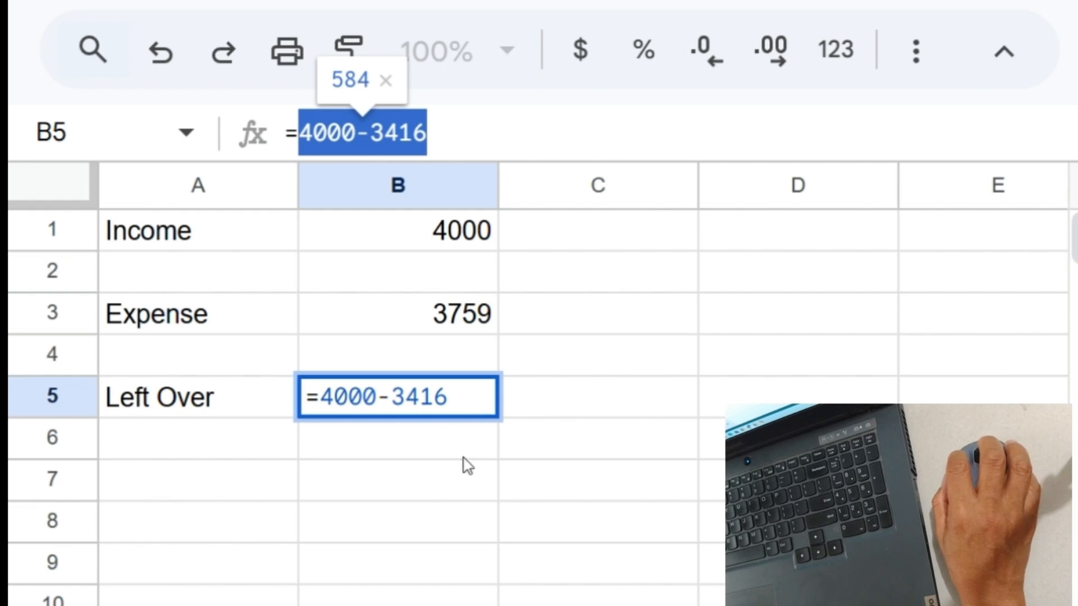
{"action": "left_click", "coordinate": [446, 442]}
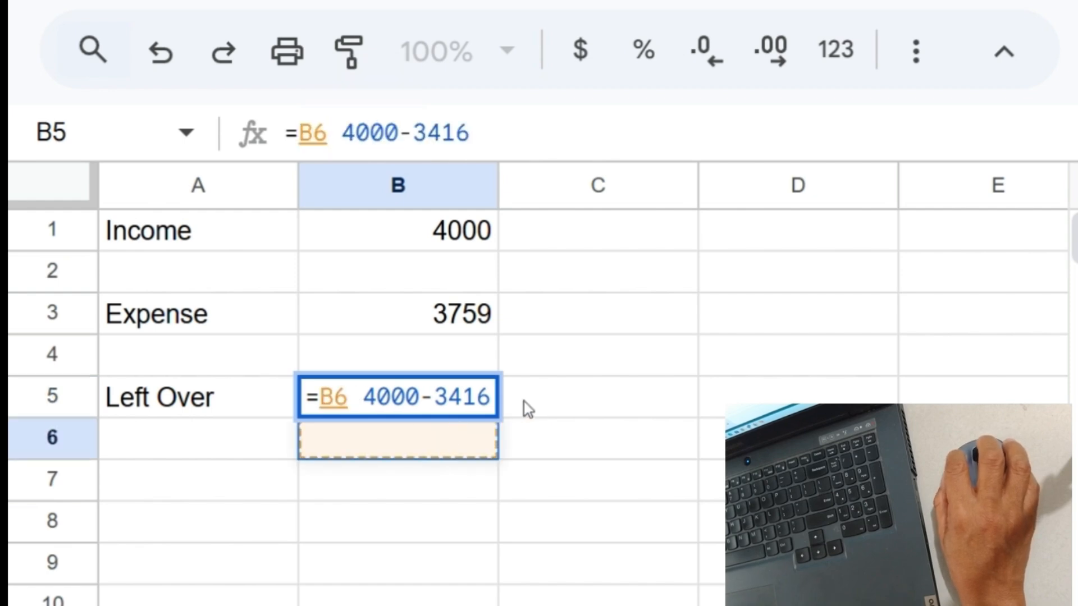
{"action": "key", "text": "Escape"}
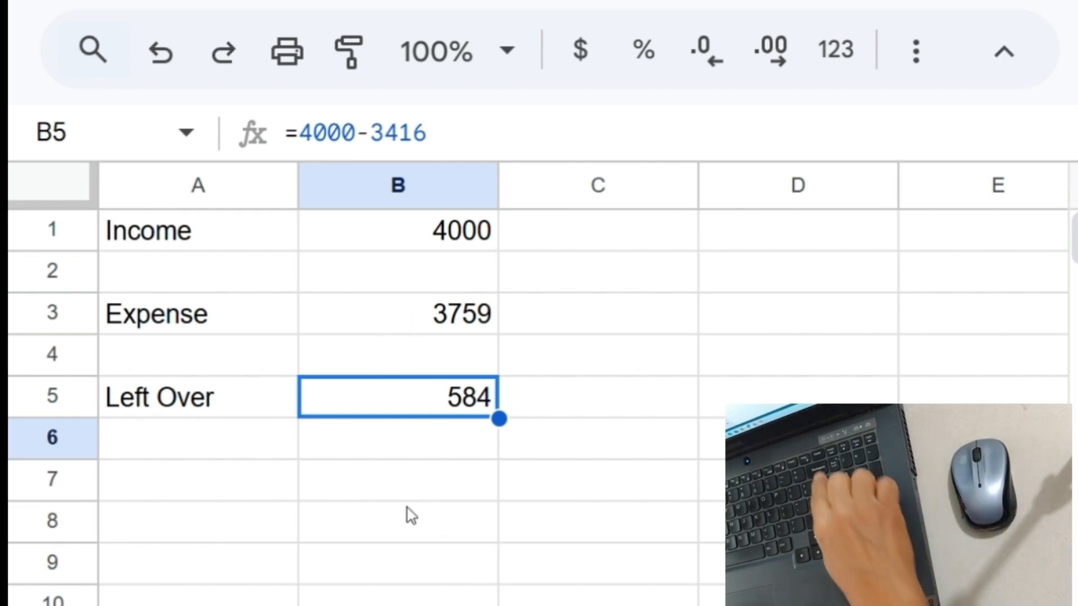
{"action": "key", "text": "Delete"}
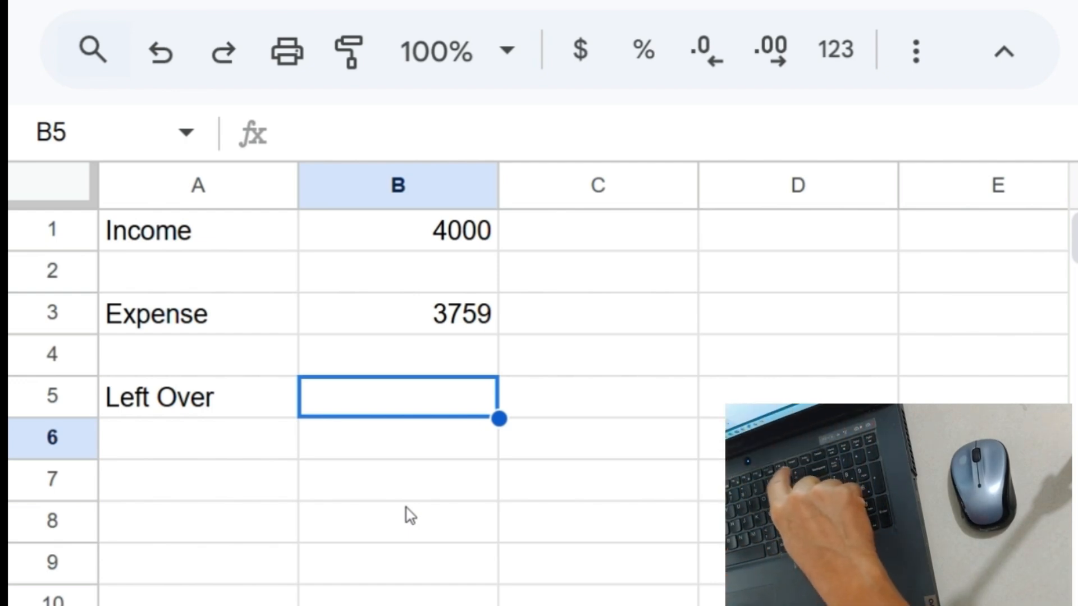
- Build the formula =B1-B3 in B5 from the Income and Expense cells, giving 241
{"action": "type", "text": "="}
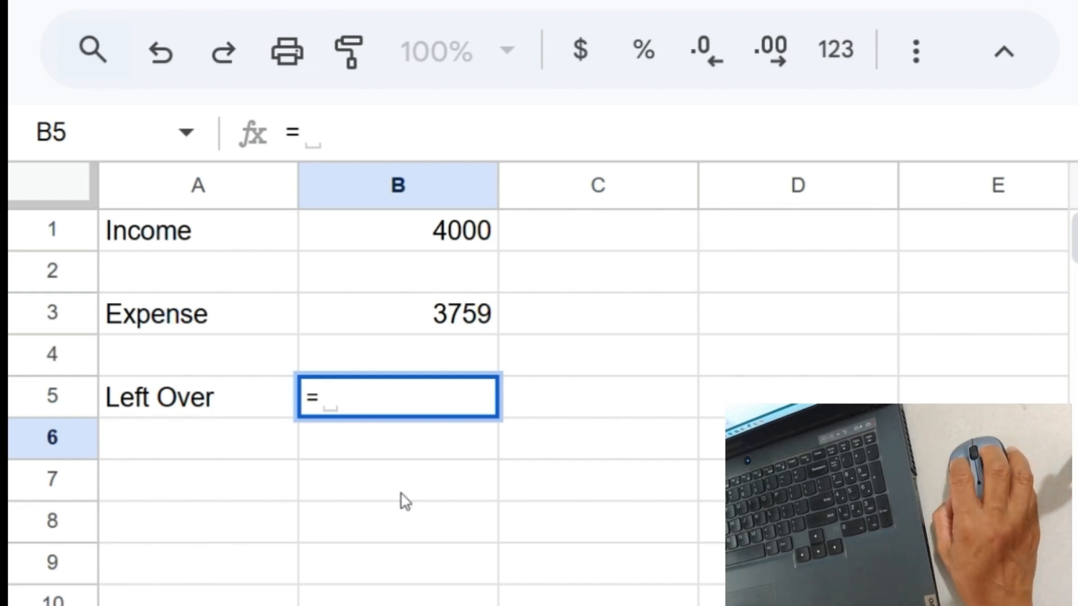
{"action": "left_click", "coordinate": [421, 232]}
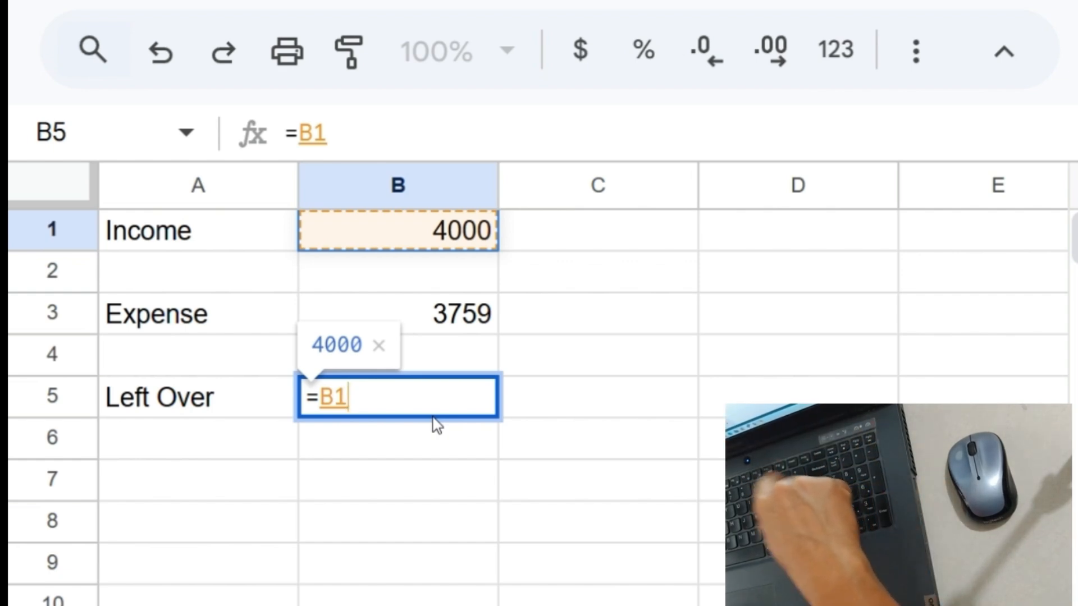
{"action": "type", "text": "-"}
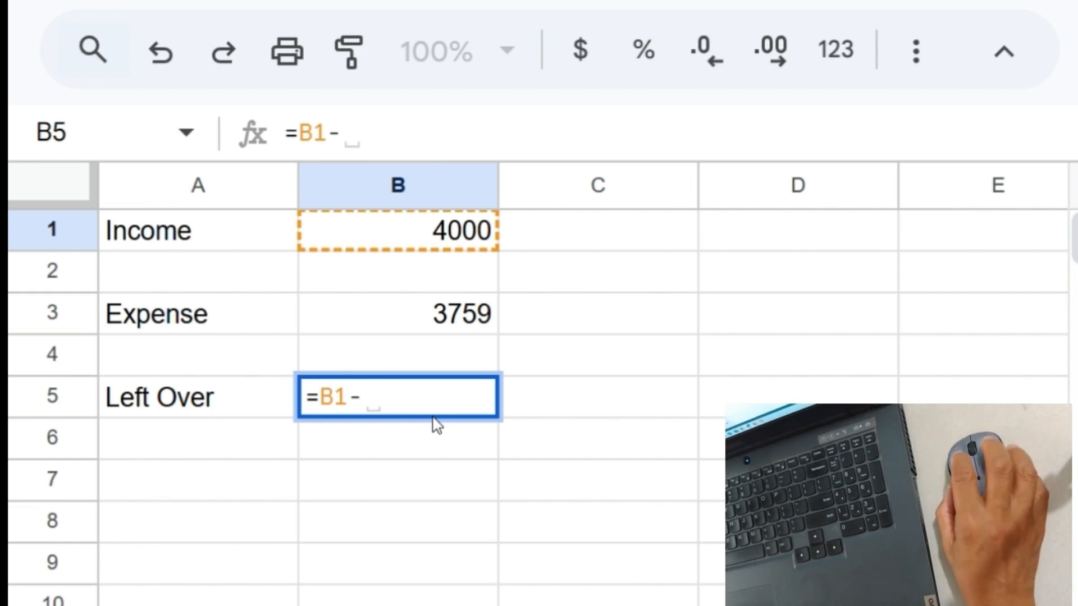
{"action": "left_click", "coordinate": [407, 328]}
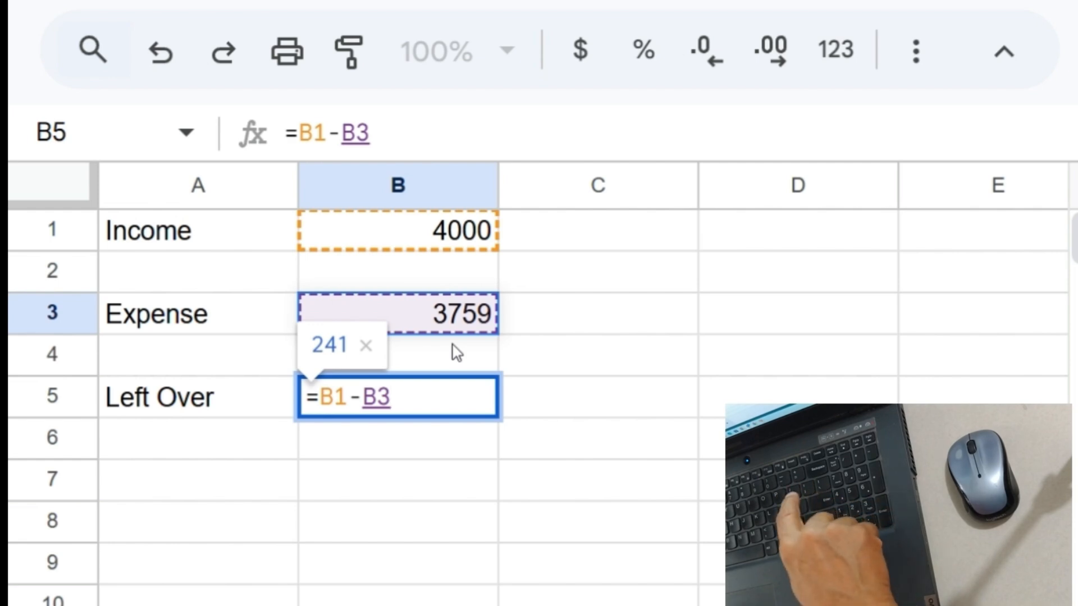
{"action": "key", "text": "Return"}
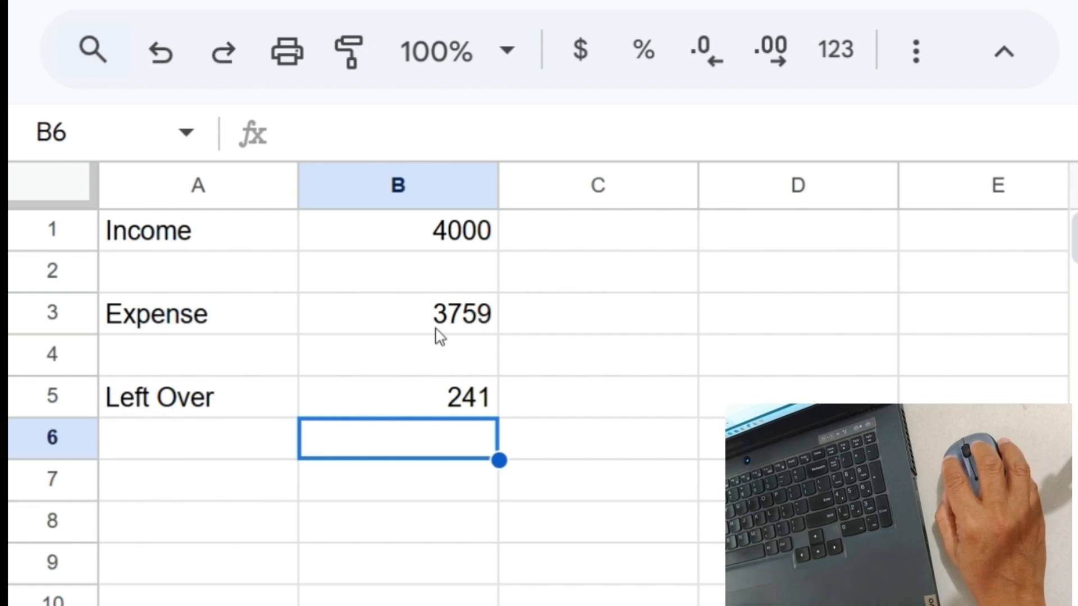
- Change Income in B1 to 4200 and Expense in B3 to 3710, so Left Over recalculates to 490
{"action": "left_click", "coordinate": [411, 240]}
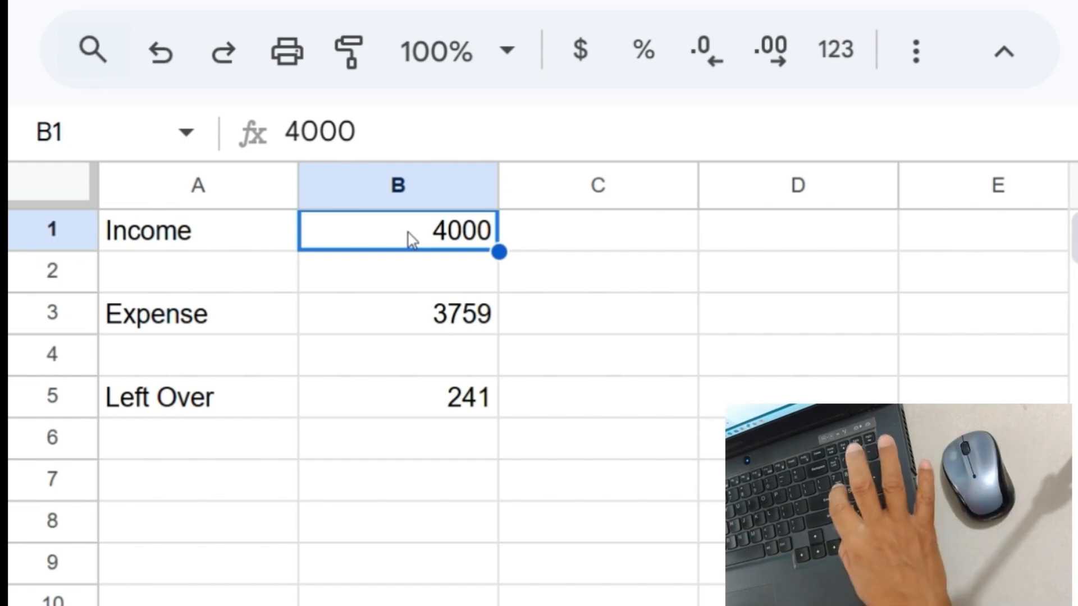
{"action": "type", "text": "4"}
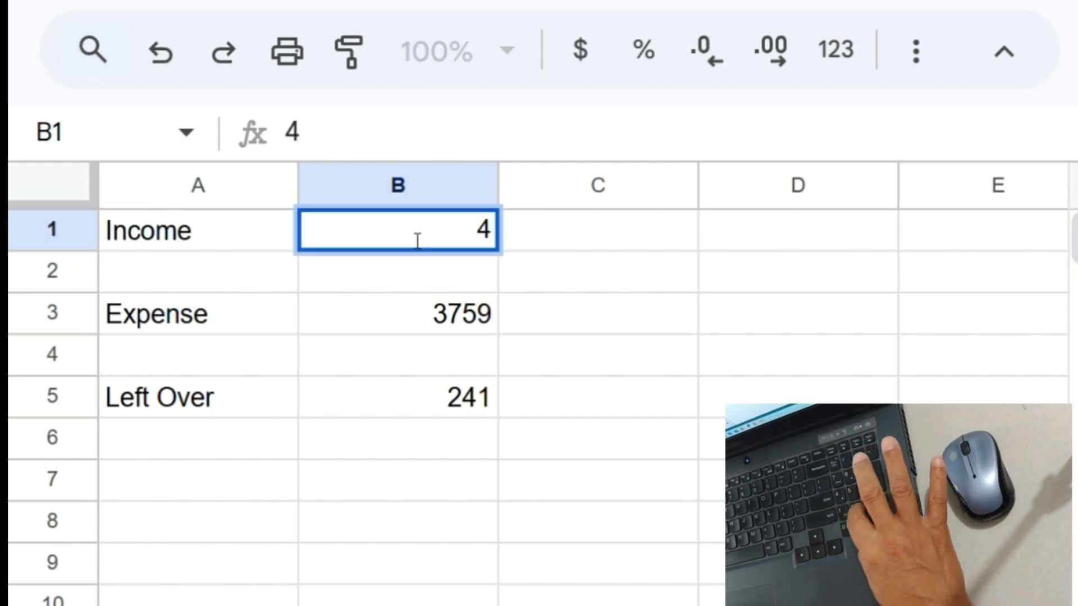
{"action": "type", "text": "200"}
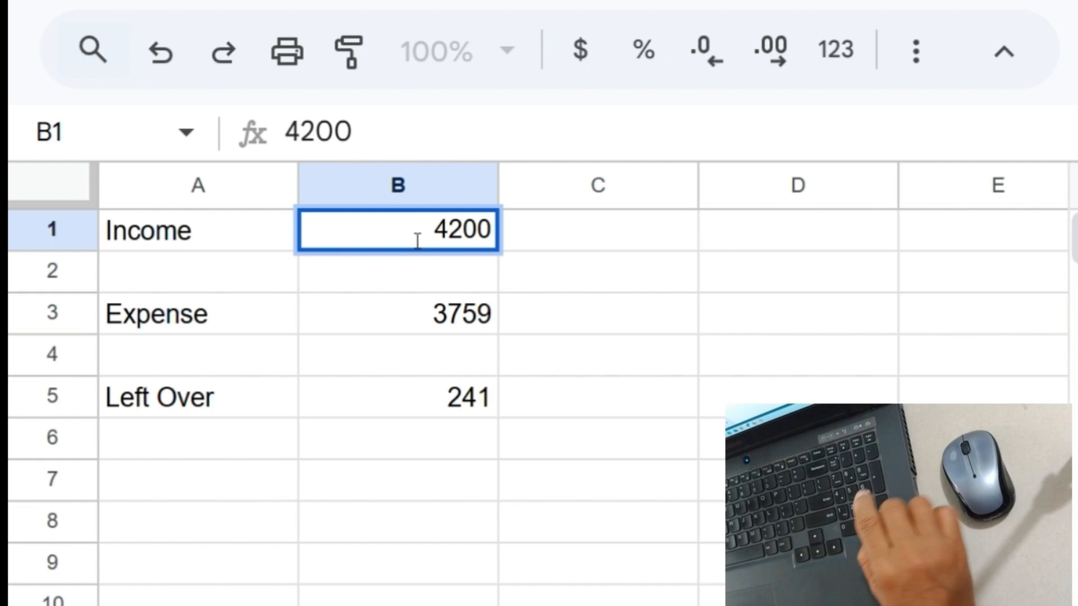
{"action": "key", "text": "Return"}
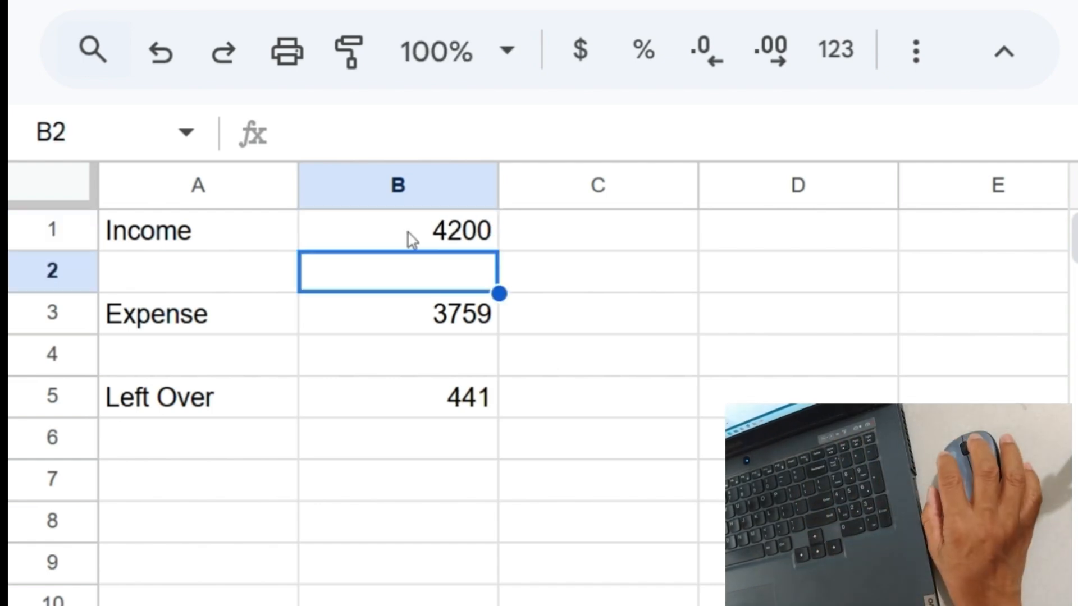
{"action": "left_click", "coordinate": [426, 415]}
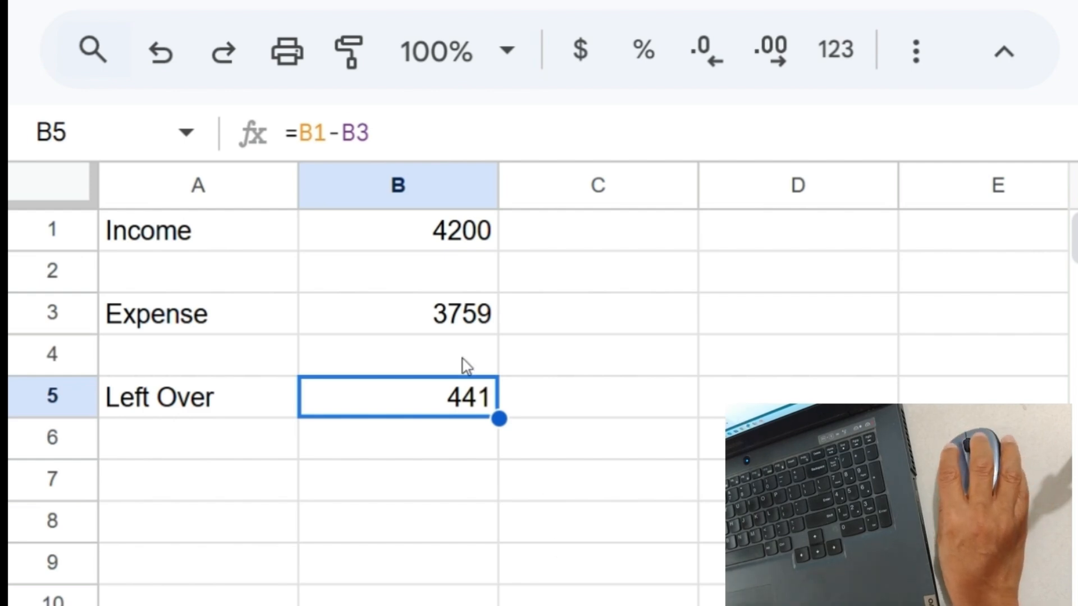
{"action": "left_click", "coordinate": [447, 316]}
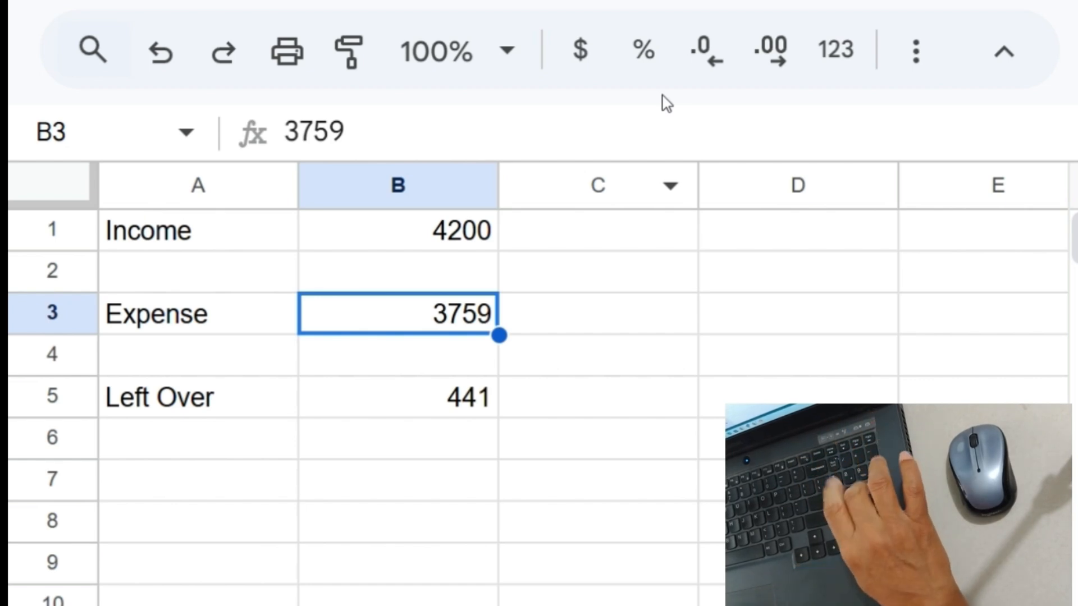
{"action": "type", "text": "3"}
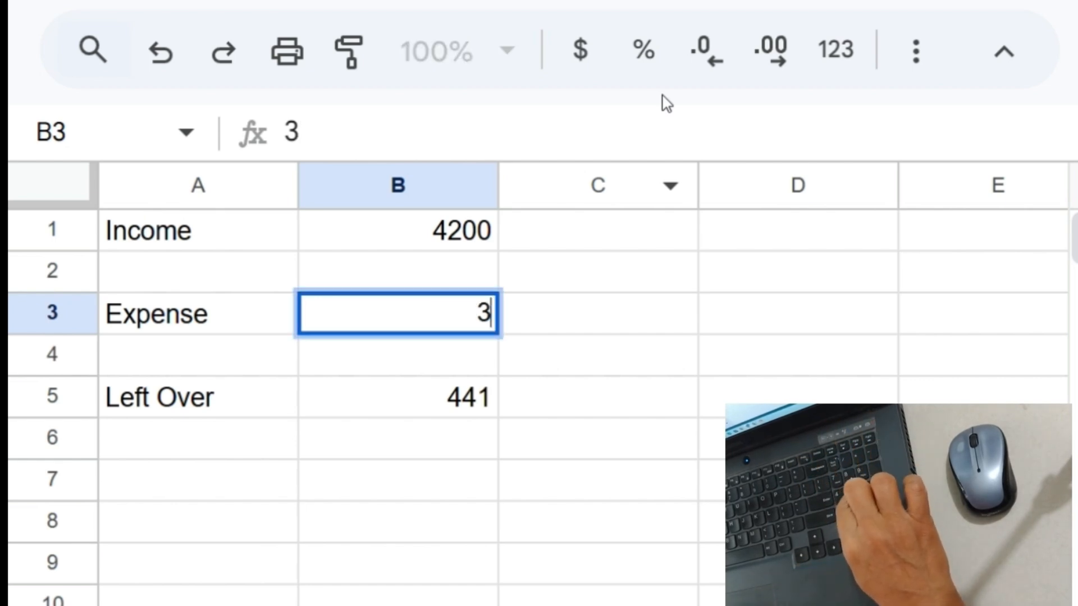
{"action": "type", "text": "7"}
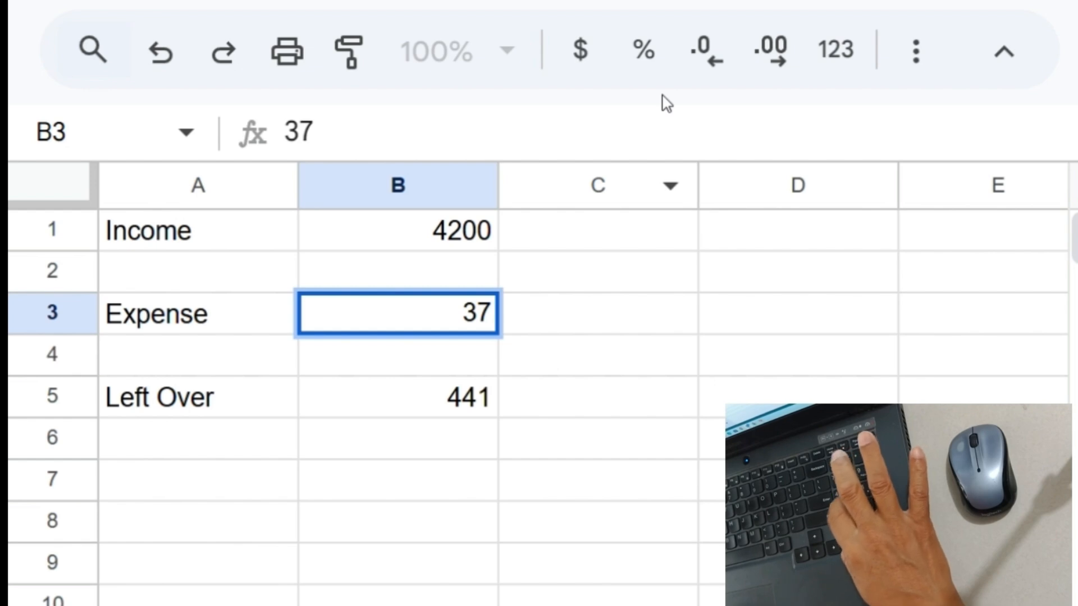
{"action": "type", "text": "10"}
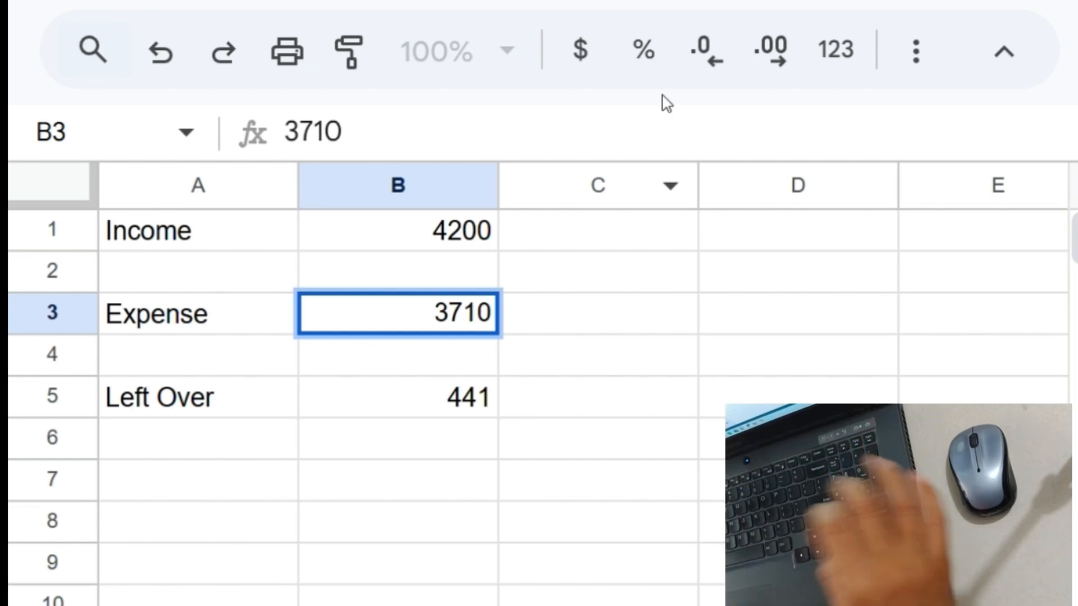
{"action": "key", "text": "Return"}
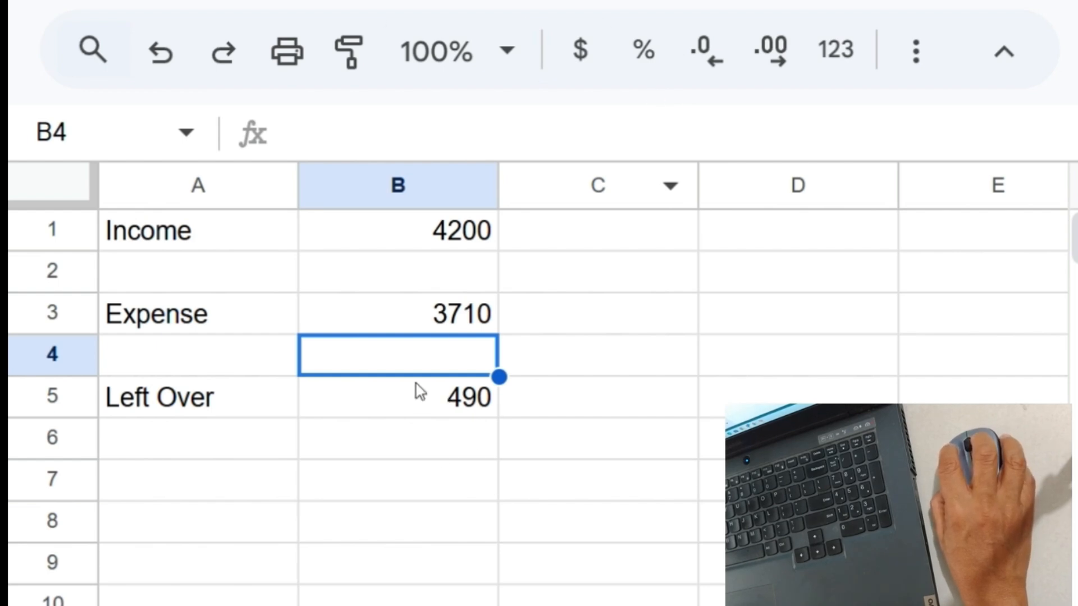
- Raise Income in B1 to 4516 and check that the =B1-B3 formula now shows 806
{"action": "left_click", "coordinate": [439, 228]}
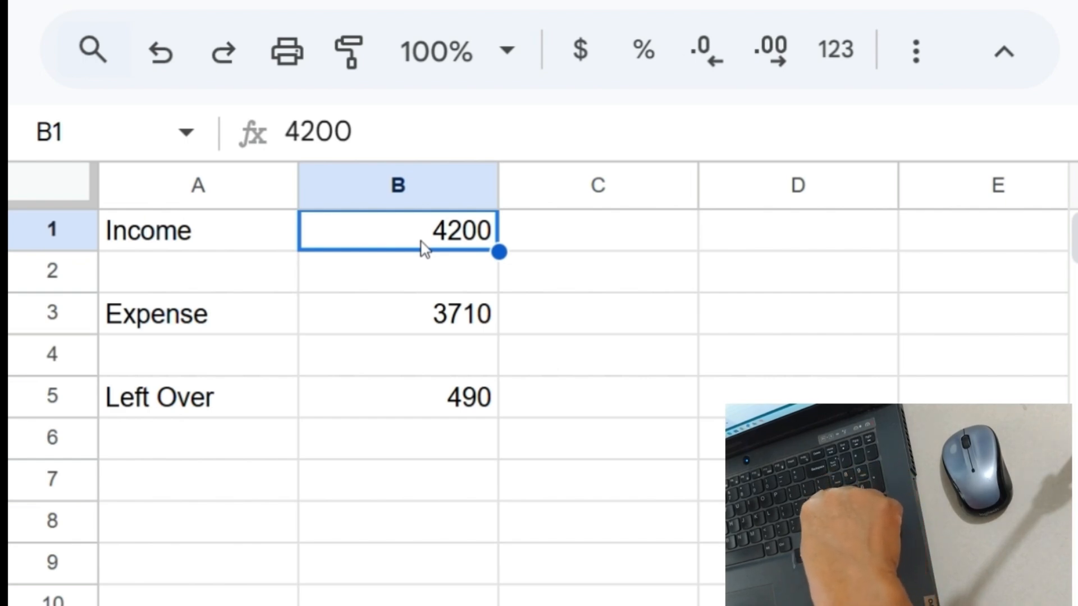
{"action": "type", "text": "4516"}
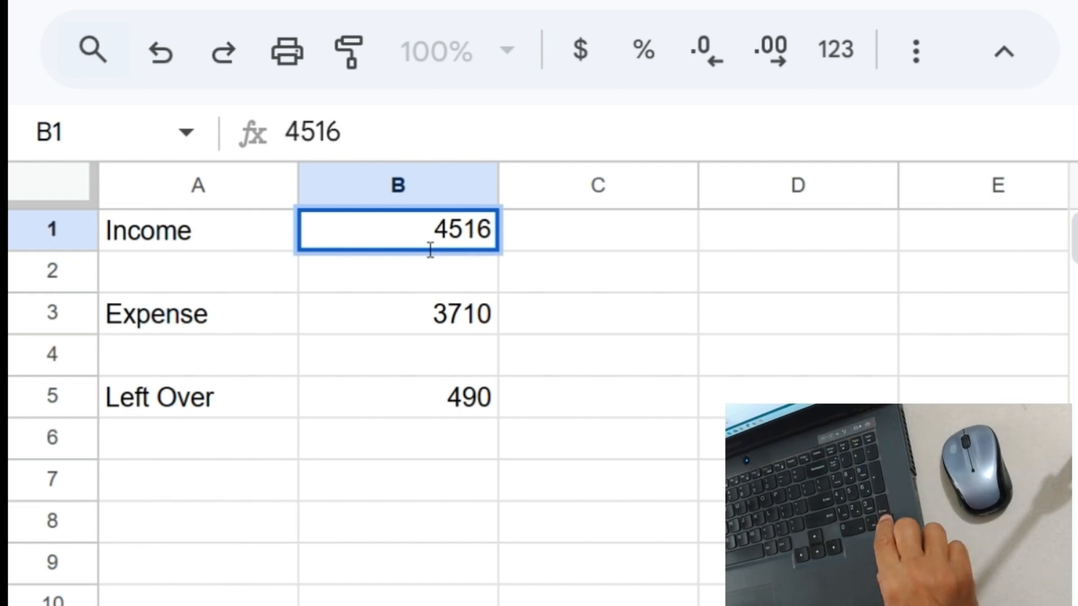
{"action": "key", "text": "Return"}
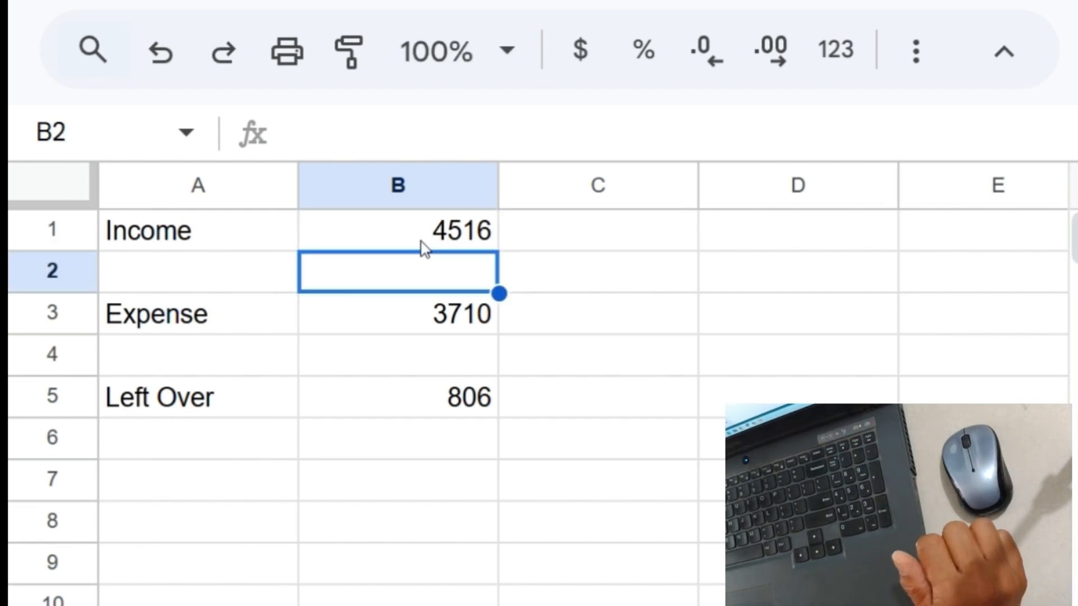
{"action": "left_click", "coordinate": [379, 409]}
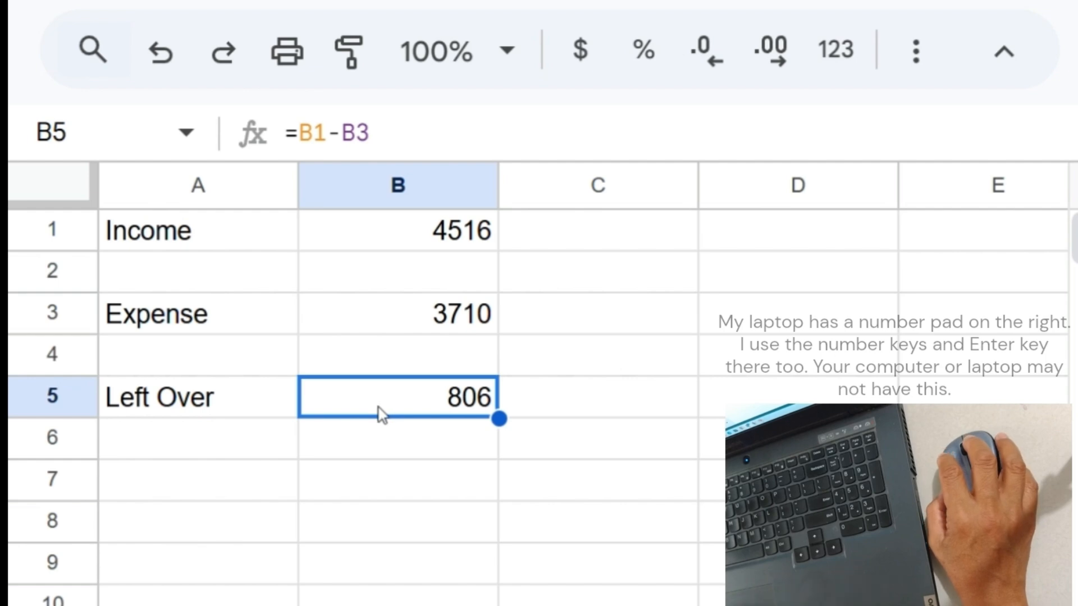
{"action": "left_click", "coordinate": [387, 229]}
{"action": "left_click", "coordinate": [395, 326]}
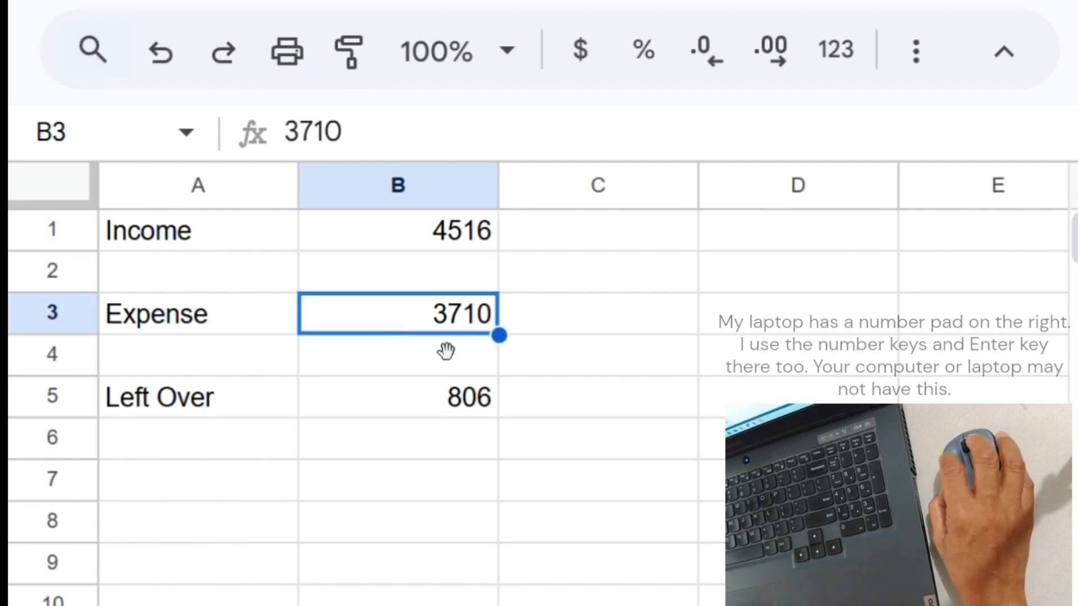